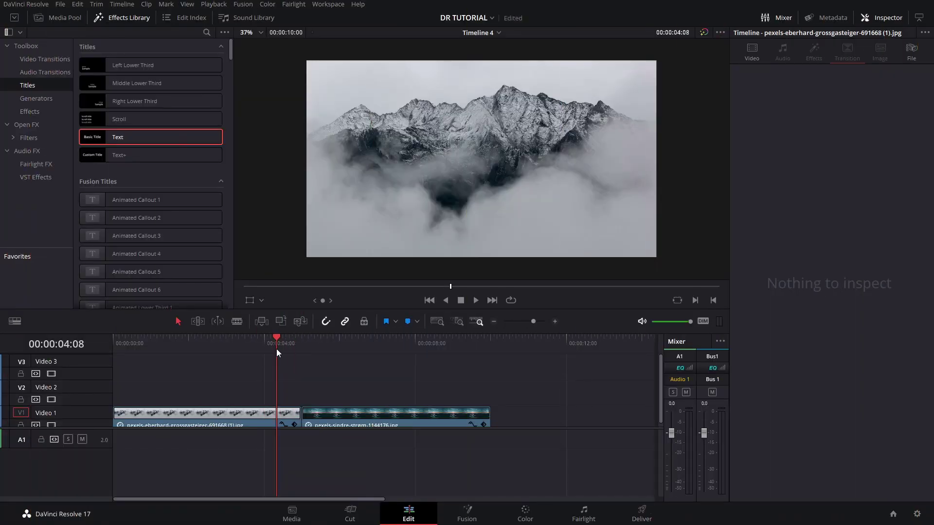
- Move the playhead back to 00:00:04:00, exactly on the cut between the two photos
left_click_drag(278, 340, 264, 335)
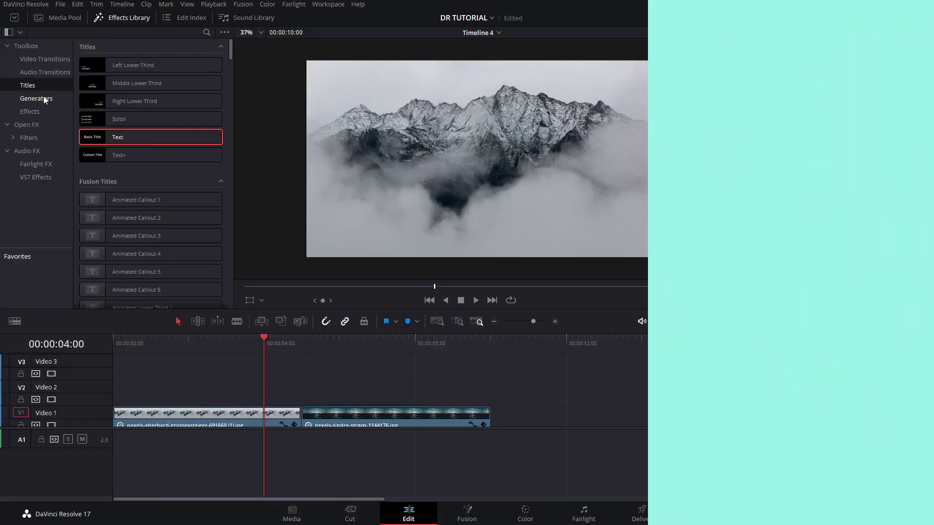
- Place a Solid Color generator on Video 2 at the cut and trim it to end at 00:00:06:00
left_click(43, 100)
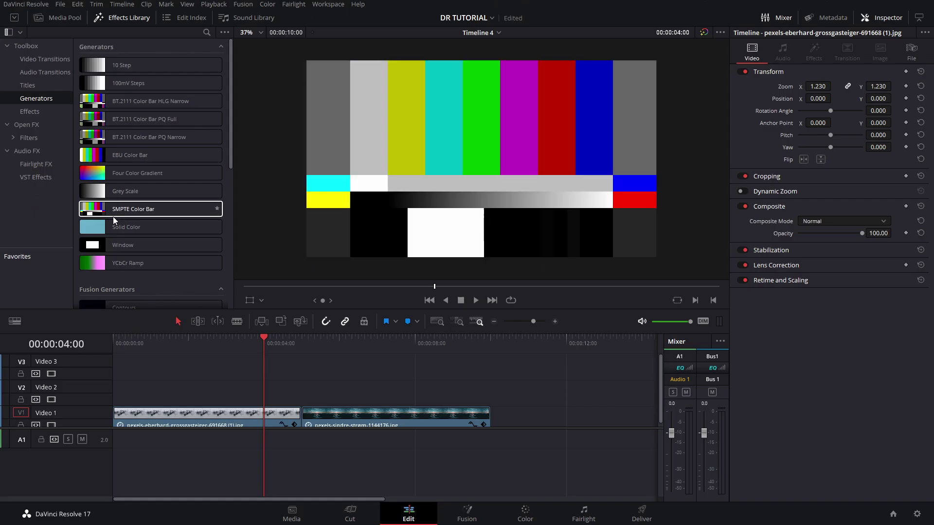
left_click_drag(189, 371, 290, 391)
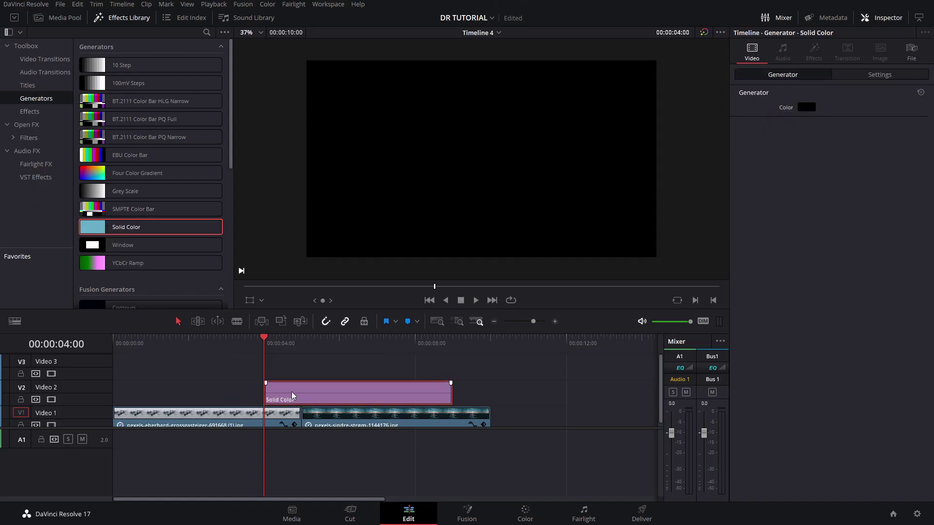
key("shift+Right")
key("shift+Right")
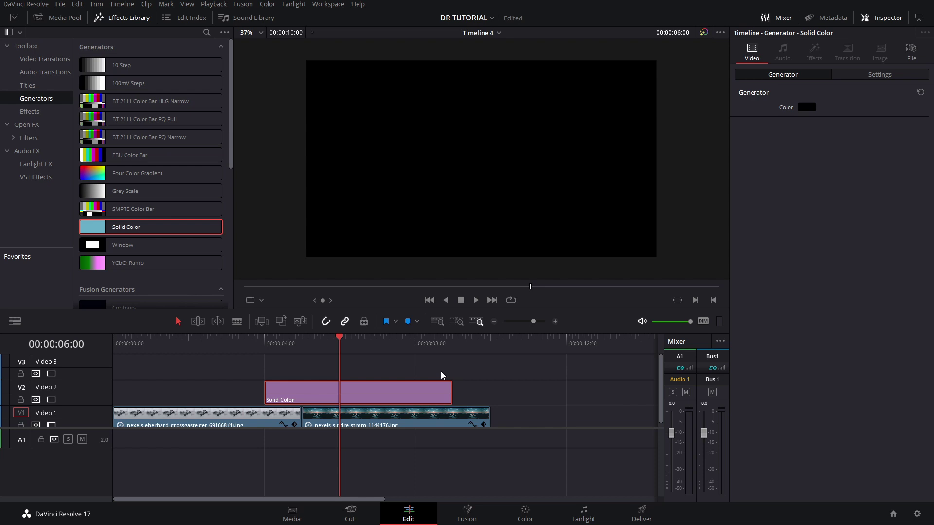
key("ctrl+b")
left_click(412, 394)
key("Delete")
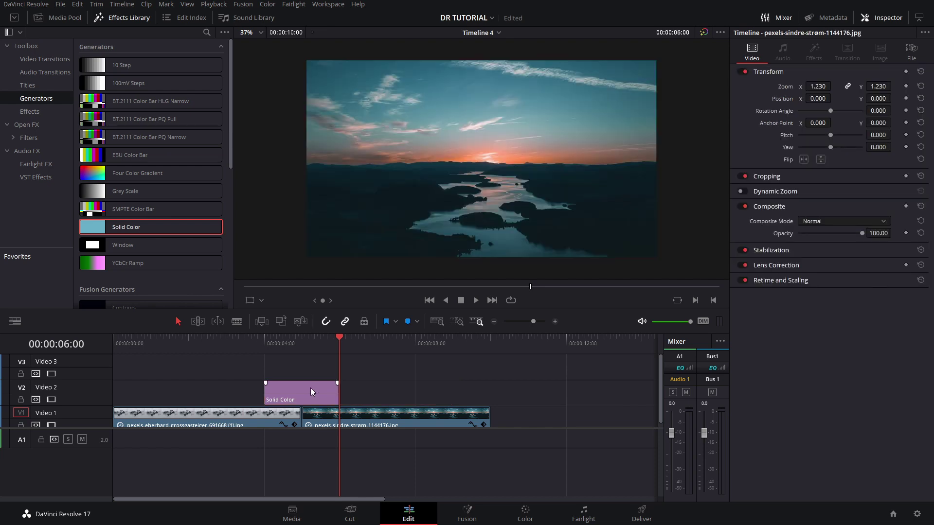
- Preview the trimmed Solid Color clip over the photos and bring up its Inspector colour swatch
left_click(311, 391)
left_click(298, 345)
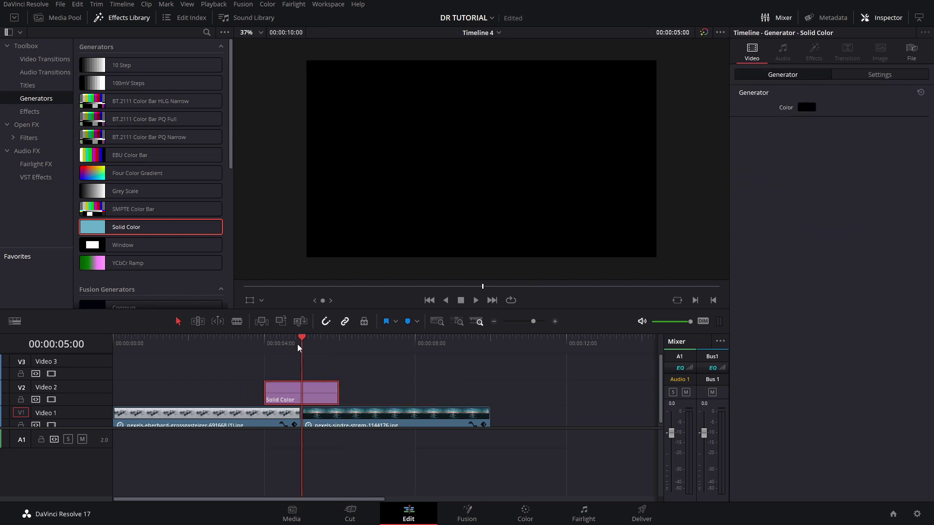
mouse_move(297, 344)
left_mouse_down()
mouse_move(228, 346)
mouse_move(311, 352)
mouse_move(302, 357)
left_mouse_up()
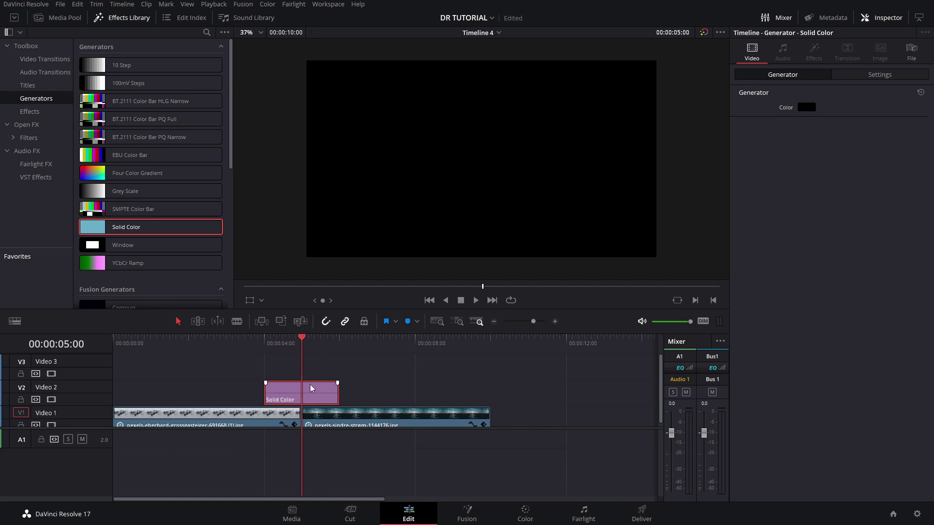
left_click(805, 107)
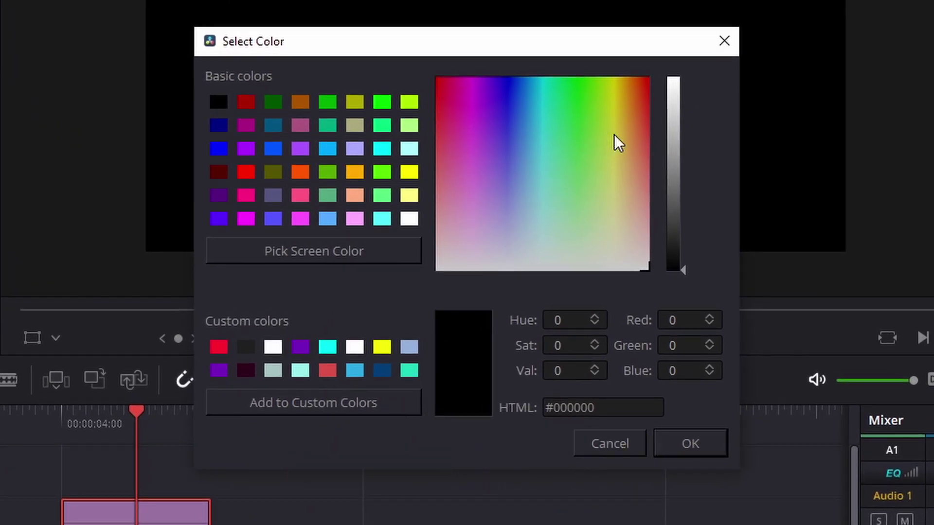
- Save a full-brightness aqua as a custom colour, then set the card to red #db504a
left_click(548, 114)
left_click_drag(673, 96, 673, 83)
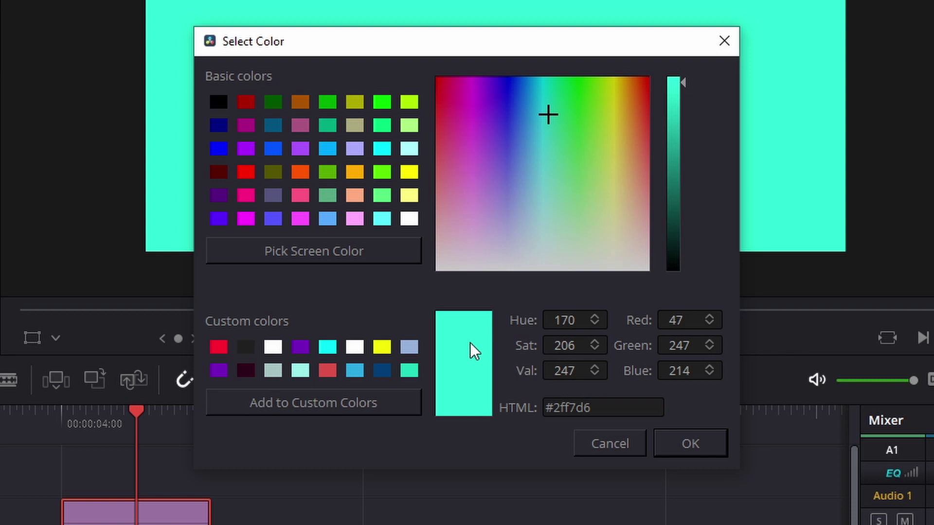
left_click_drag(475, 350, 409, 371)
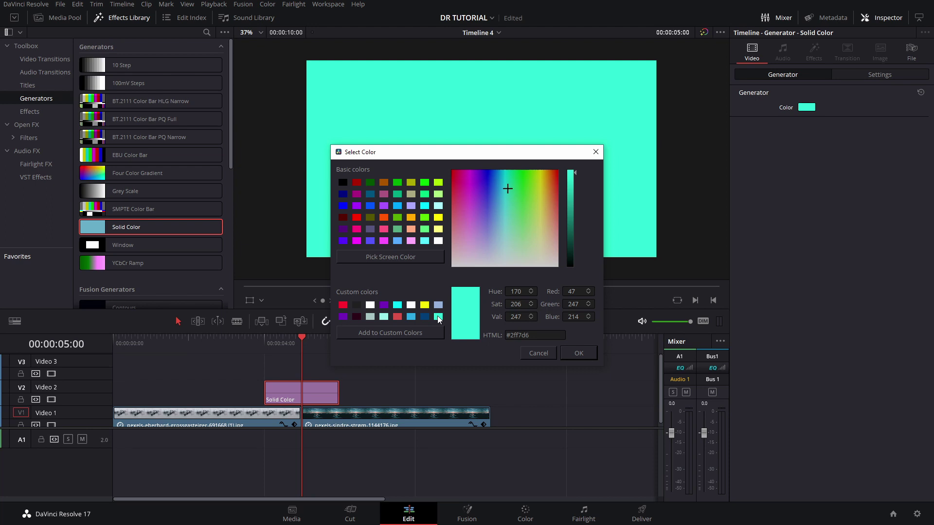
left_click(398, 316)
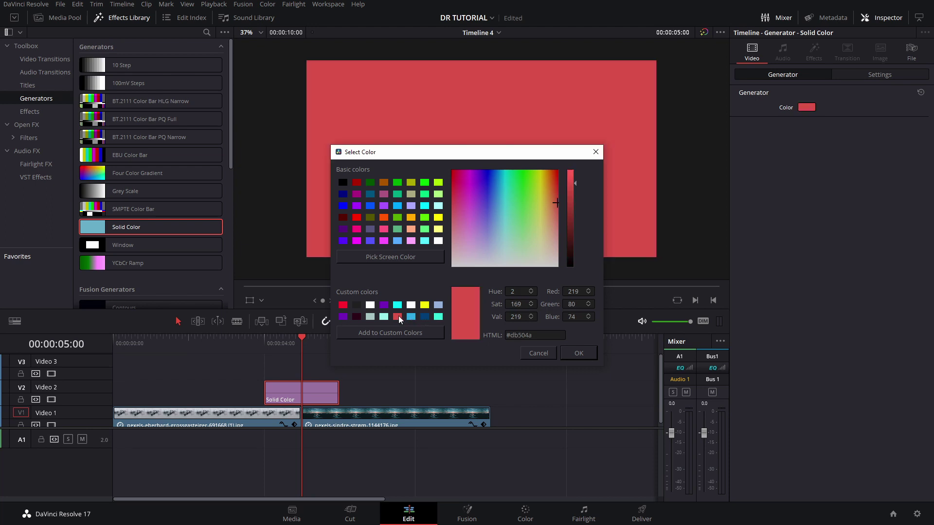
left_click(580, 352)
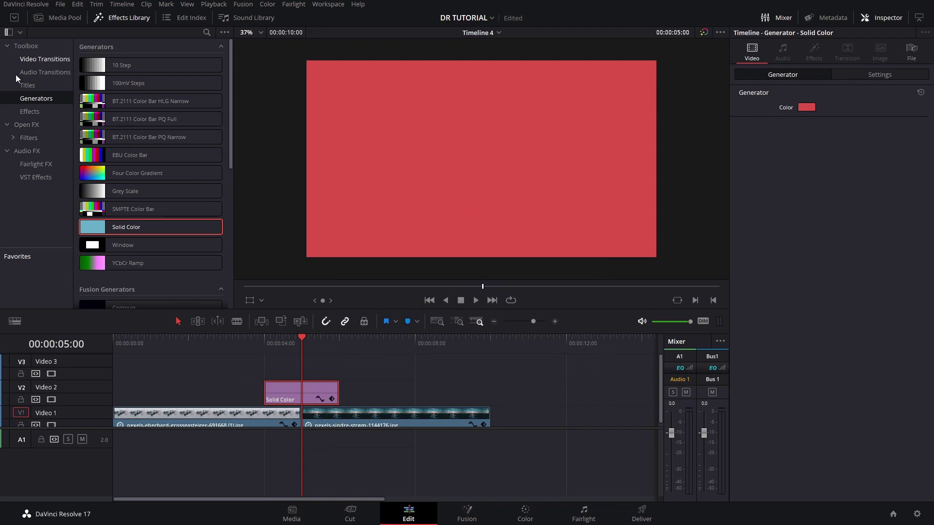
- Add a Text title on Video 3 above the card, trimmed to the card's length
left_click(25, 87)
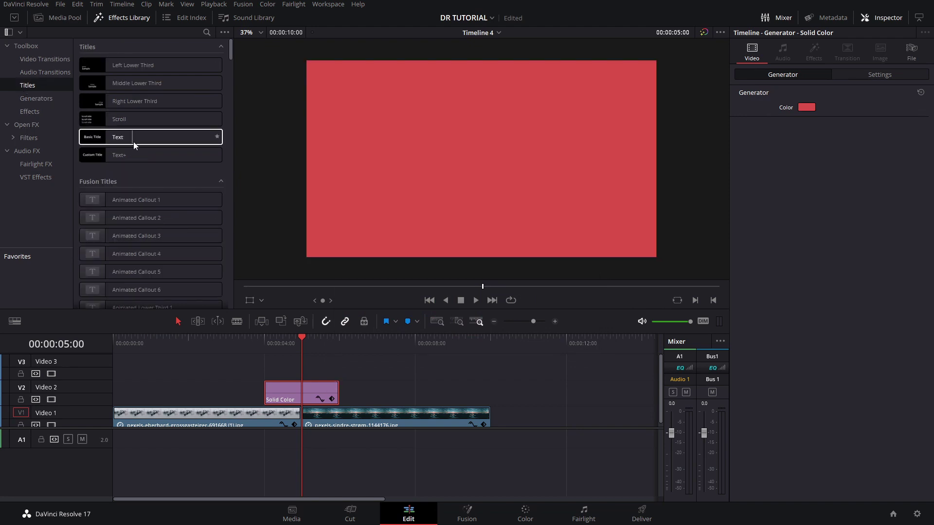
left_click_drag(117, 137, 269, 373)
left_click_drag(339, 367, 356, 367)
left_click(357, 367)
key("Delete")
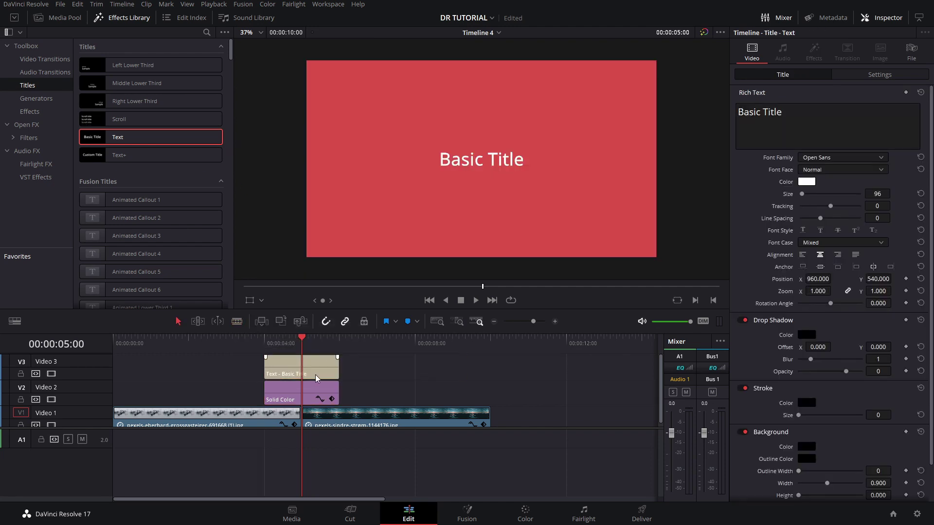
- Change the title wording to 'TEXT' in Bebas Kai at size 499
left_click(861, 117)
key("ctrl+a")
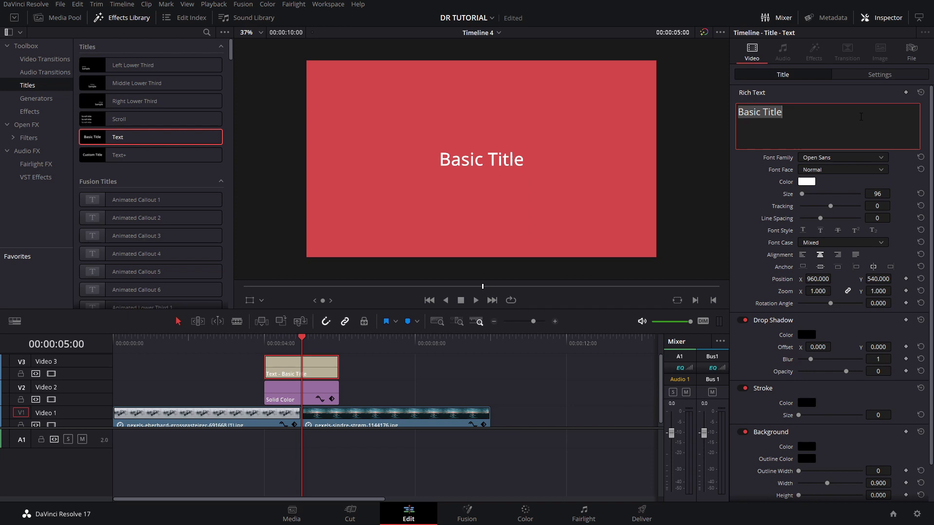
type("text")
key("BackSpace")
key("BackSpace")
key("BackSpace")
key("BackSpace")
type("TEXT")
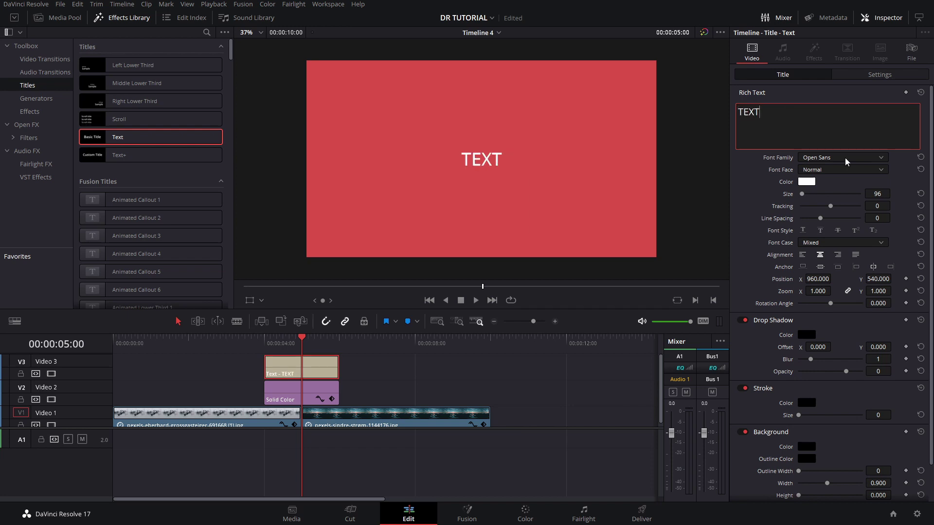
left_click(846, 161)
left_click(830, 297)
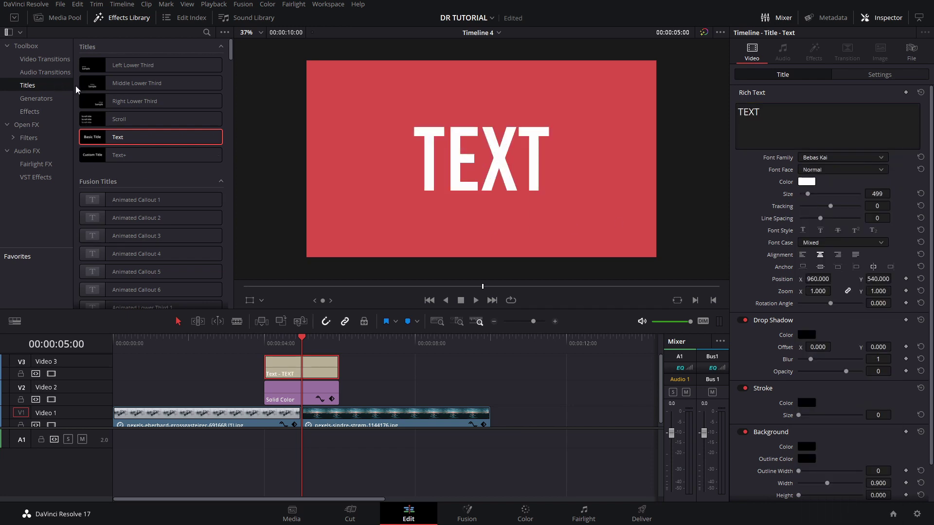
left_click(313, 386)
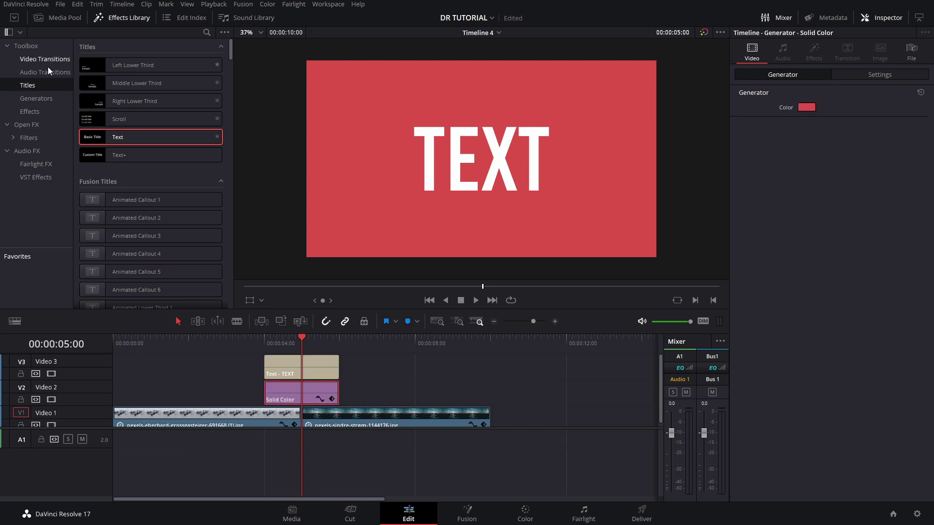
- Add default transitions to both ends of the red card, aligning the opening one End on Edit
key("ctrl+t")
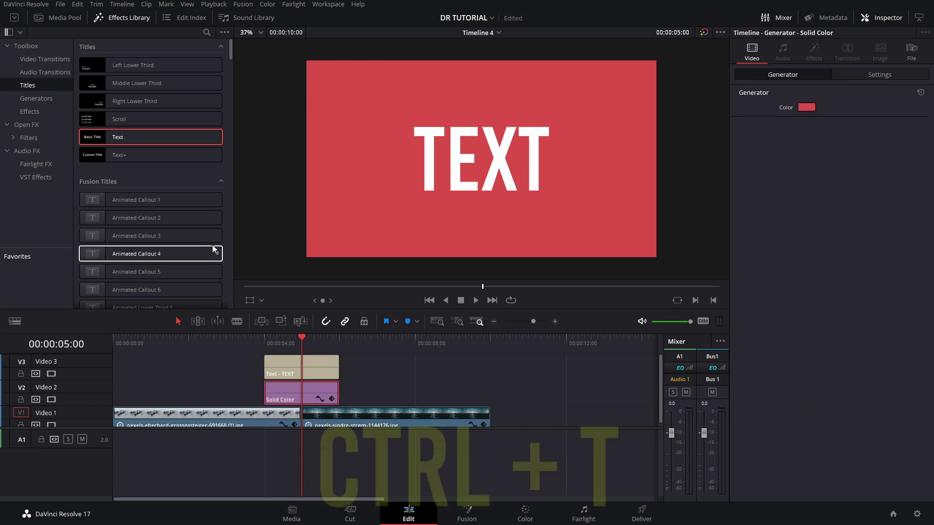
left_click(291, 370)
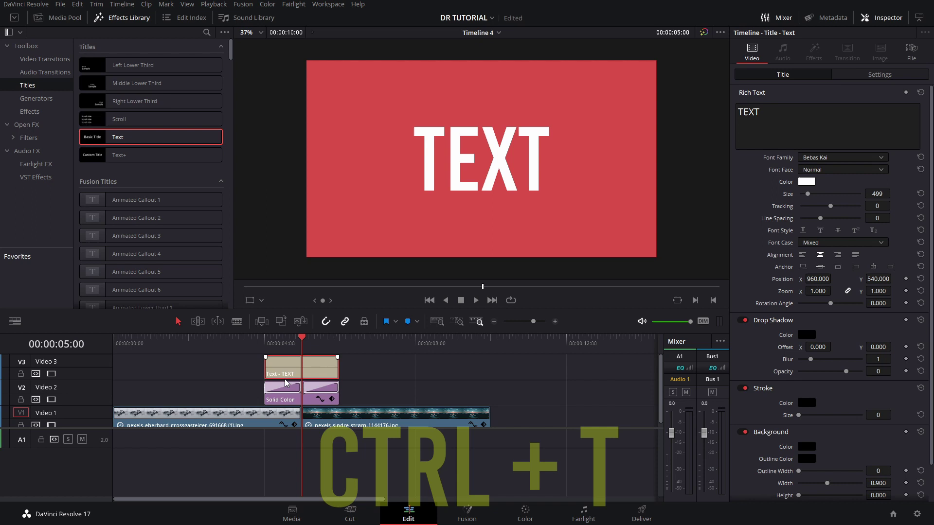
left_click(321, 388)
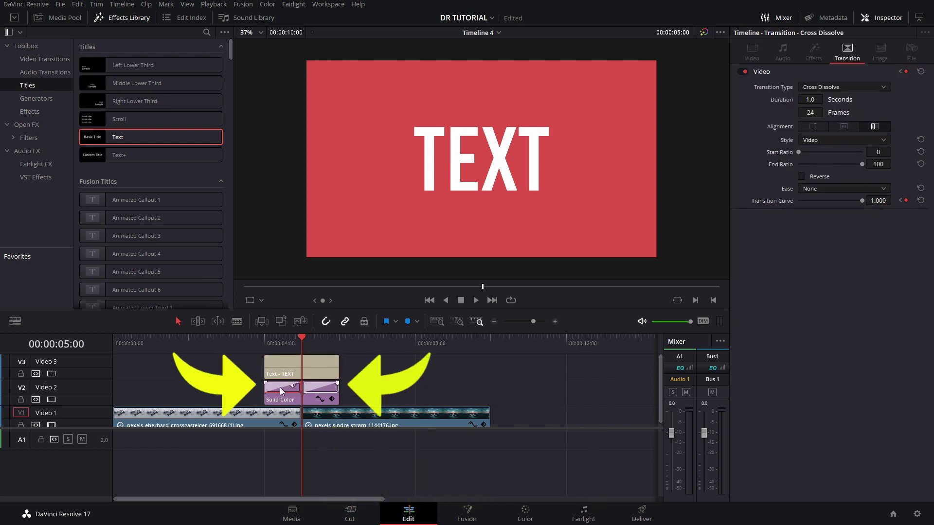
left_click(812, 127)
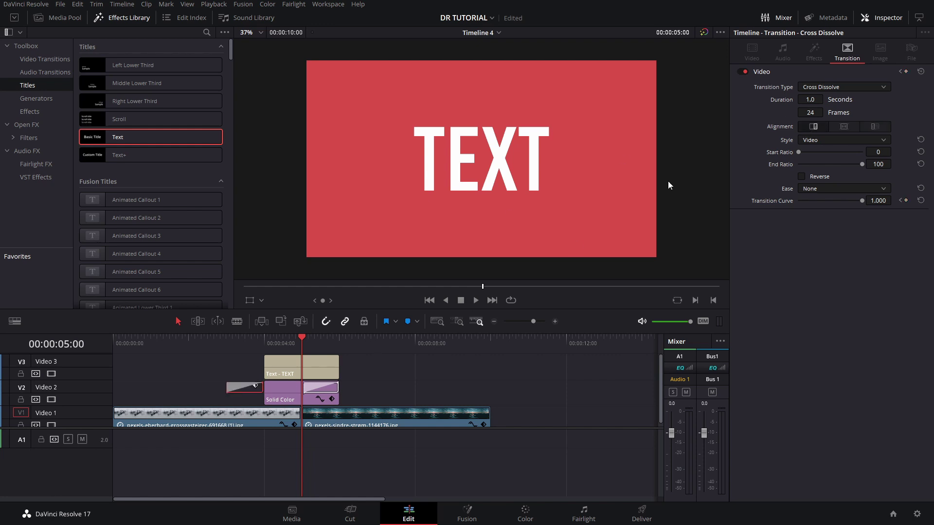
- Make the opening transition a Slide with the Left-Right preset, eased In & Out
left_click(841, 88)
scroll(832, 165, "down", 5)
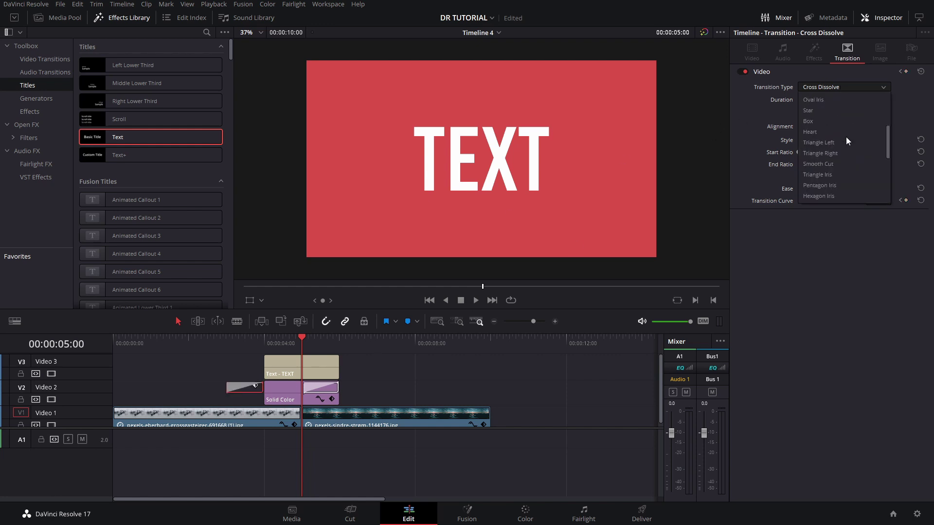
left_click(825, 165)
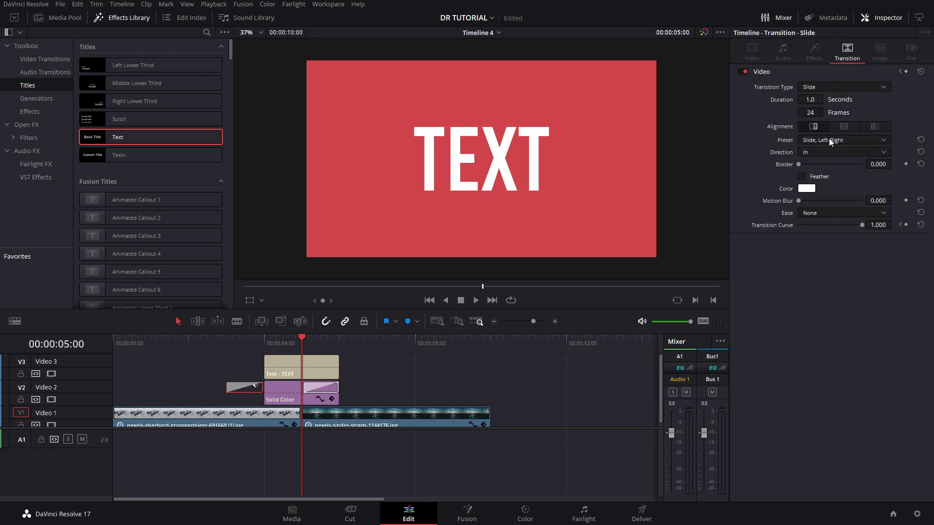
left_click(830, 142)
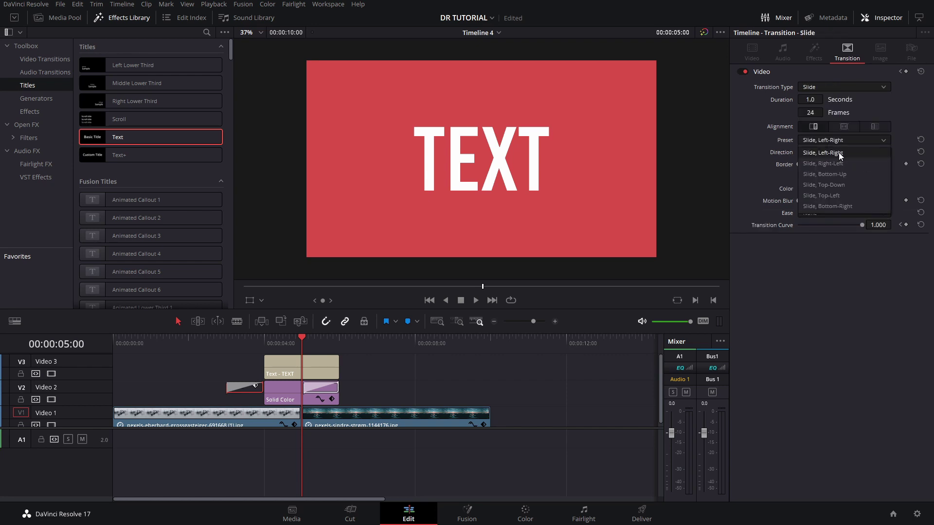
left_click(849, 279)
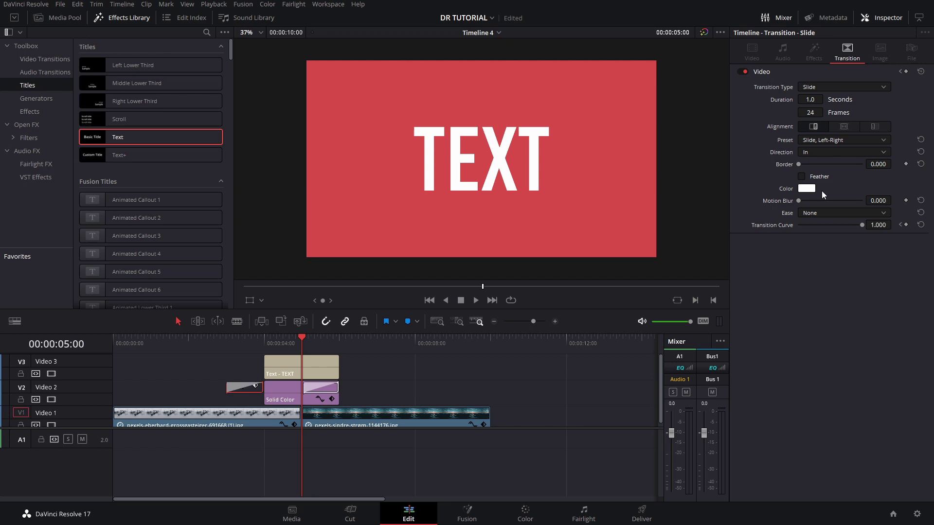
left_click(823, 213)
left_click(821, 263)
- Play back the slide-in from 00:00:03:00 until the title is fully in
left_click(238, 341)
left_click(229, 340)
key("space")
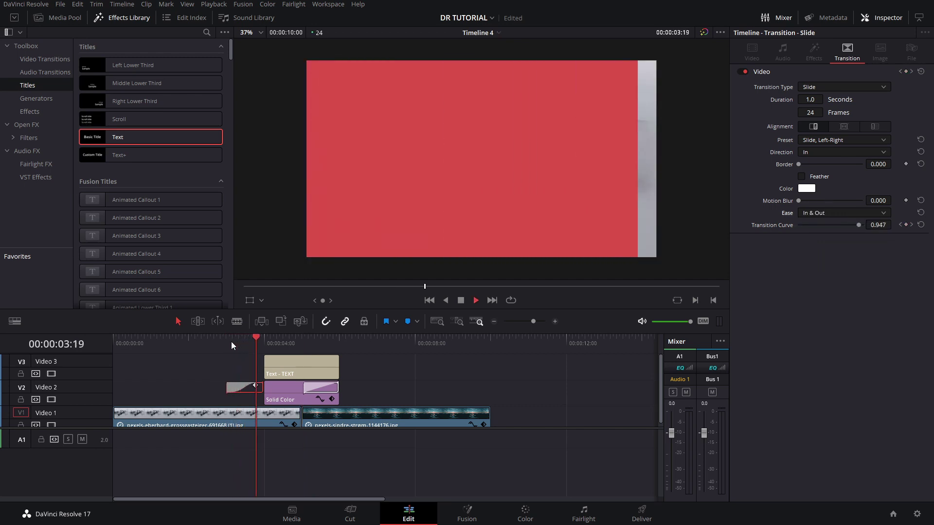
key("space")
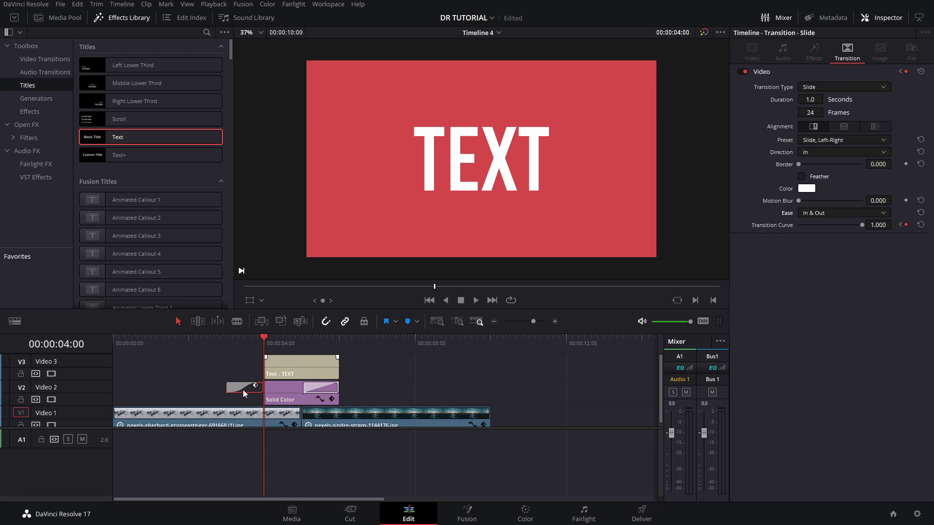
- Centre the title's opening transition on the cut and preview it from 3:00
left_click(275, 361)
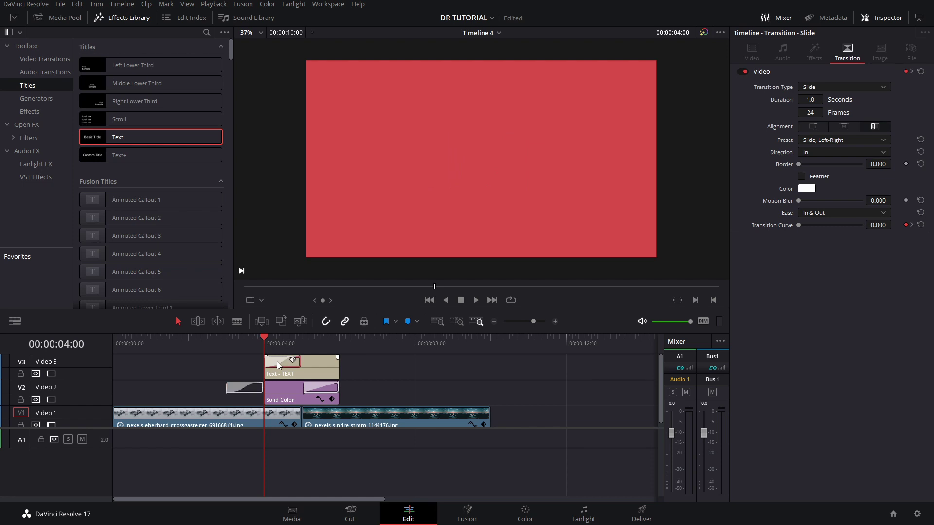
left_click(835, 123)
left_click(227, 340)
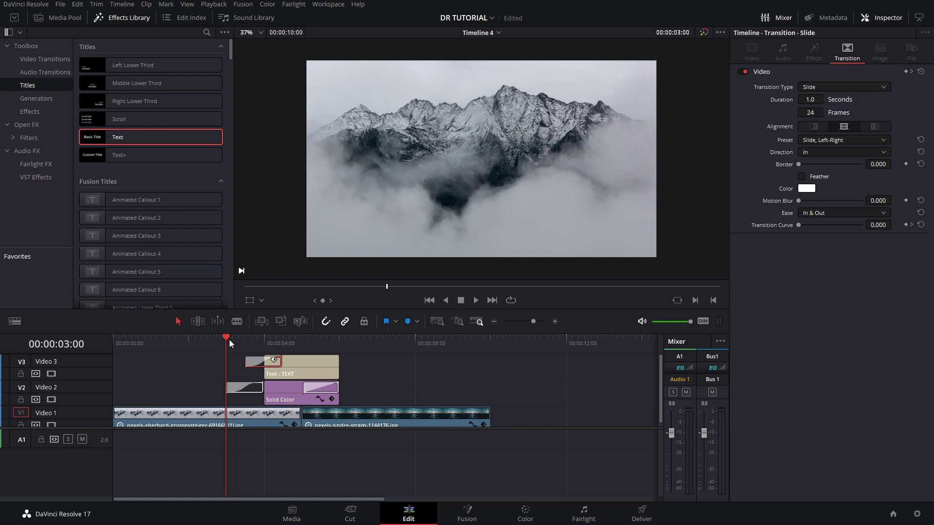
key("space")
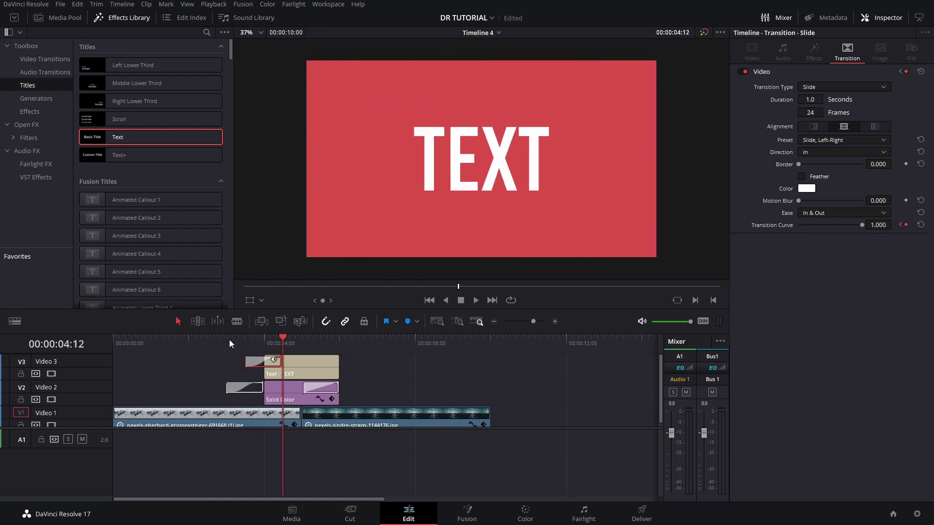
key("space")
- Change the title's opening transition to a Push with the Push Down preset and play it from about 3:12
left_click(246, 388)
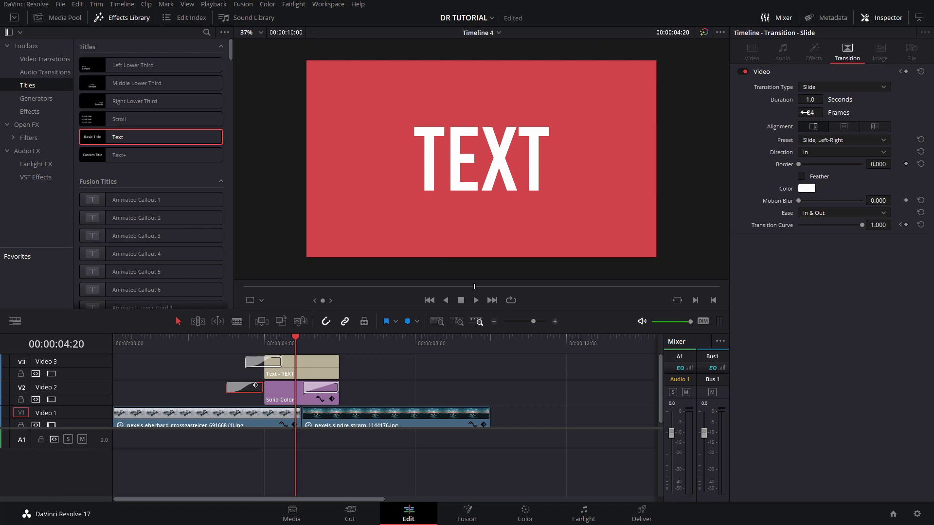
left_click(263, 366)
left_click(265, 343)
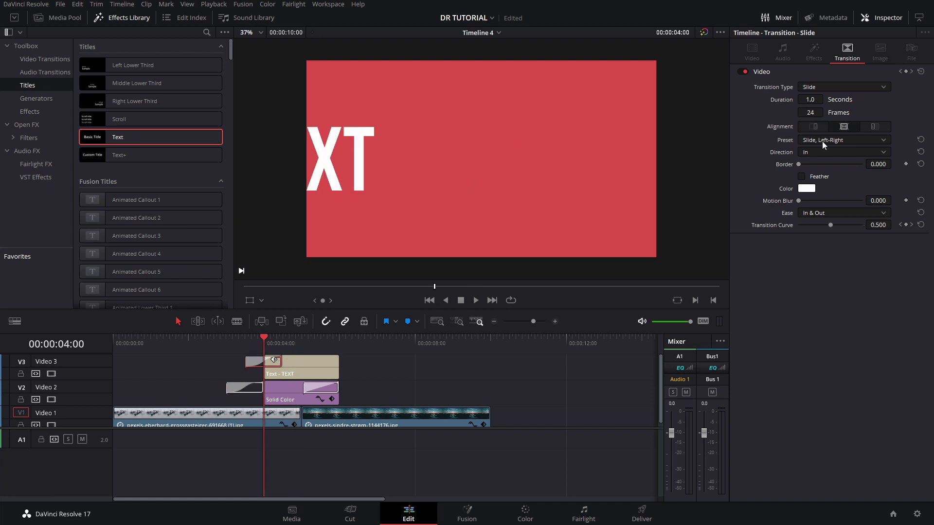
left_click(833, 86)
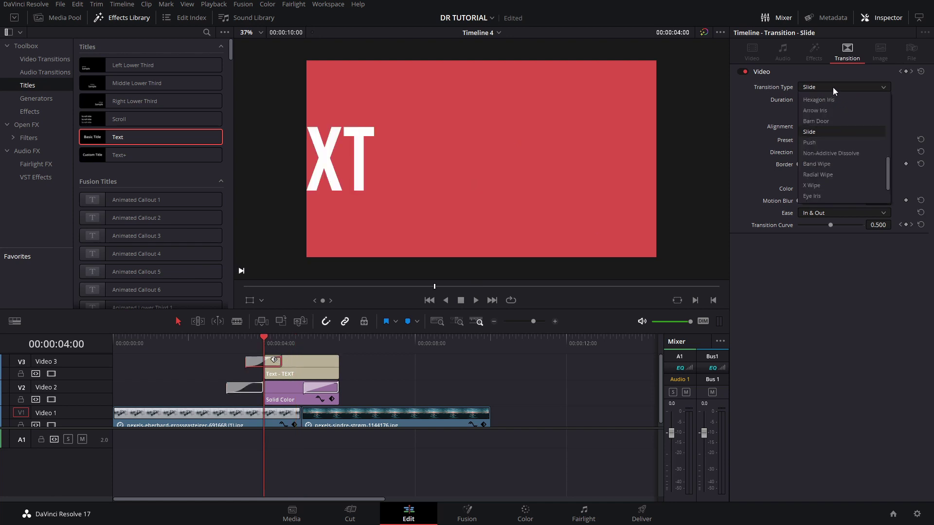
left_click(830, 141)
left_click(830, 141)
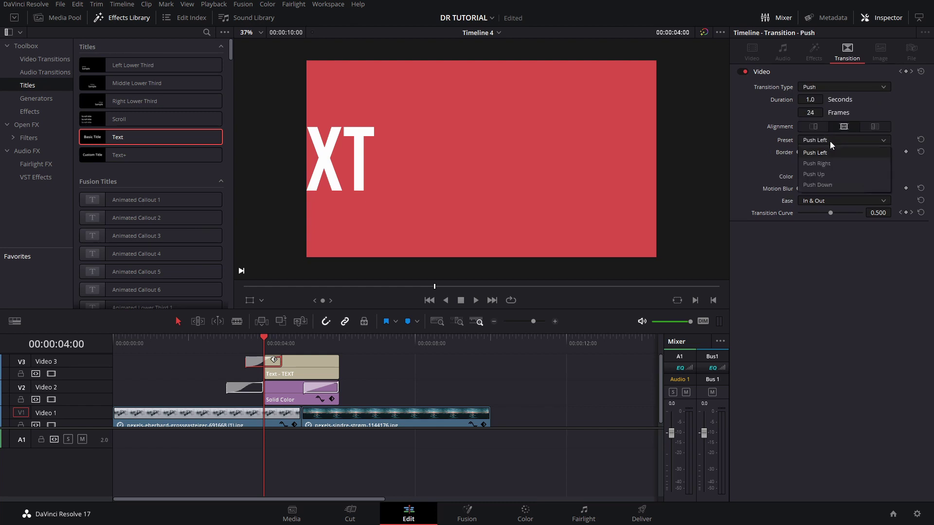
left_click(832, 184)
left_click(251, 345)
key("space")
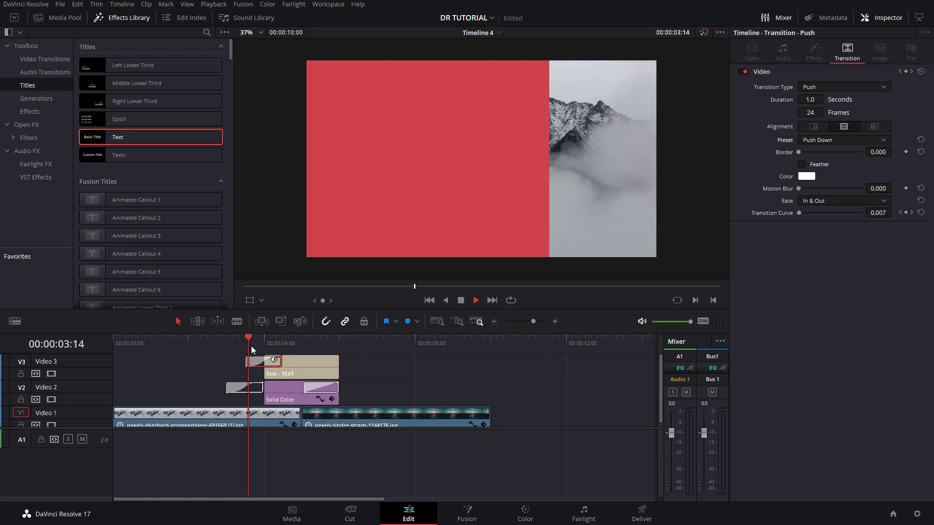
- Centre the red card's closing transition on the cut
key("space")
left_click(323, 391)
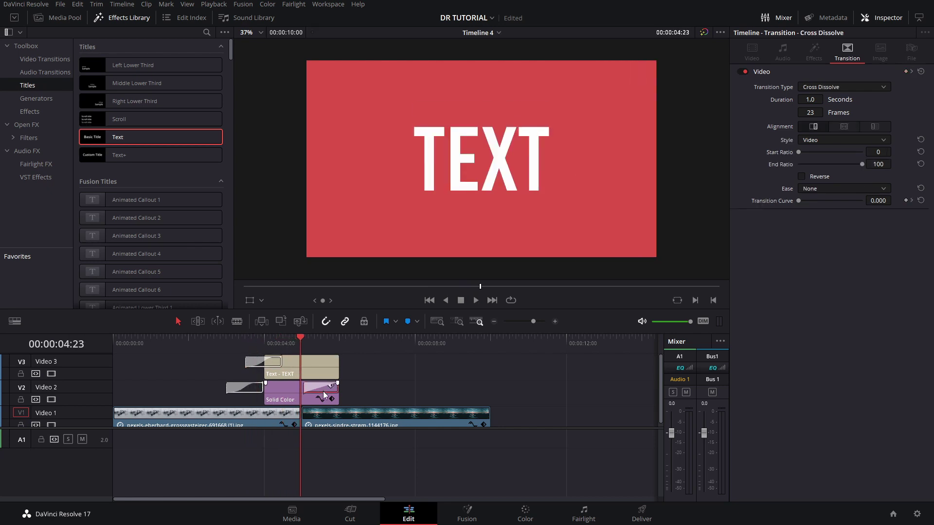
key("space")
key("space")
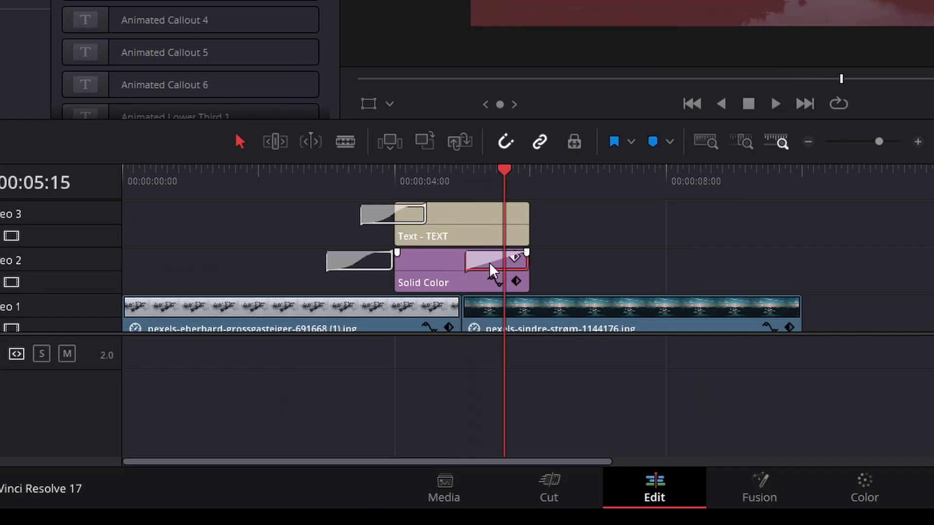
left_click(359, 258)
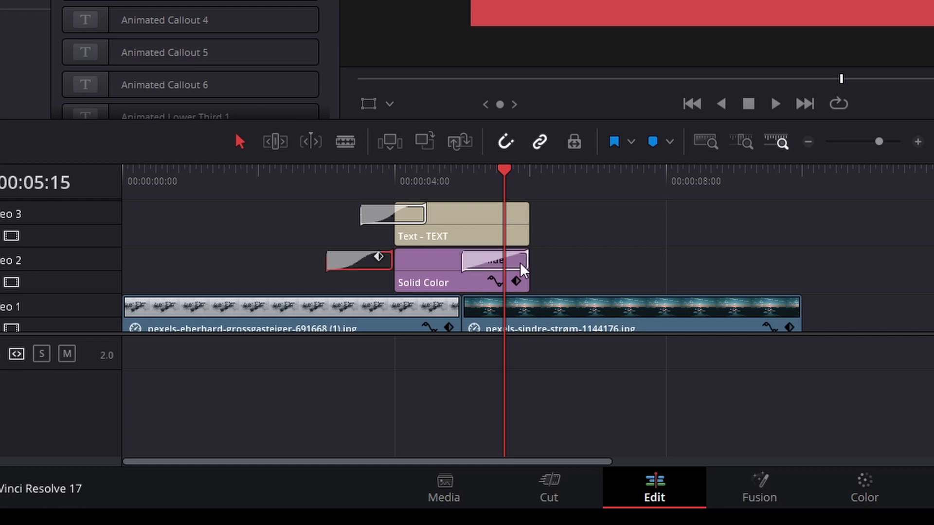
left_click(487, 262)
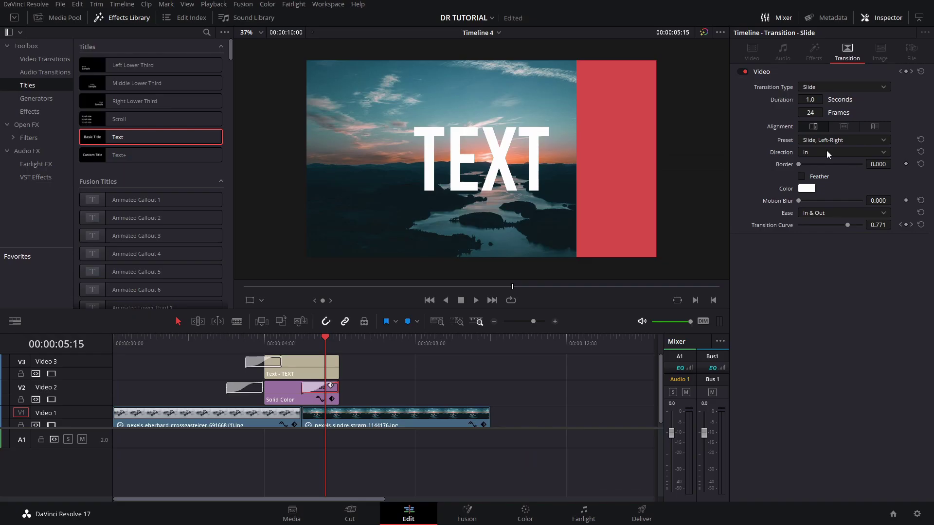
left_click(845, 126)
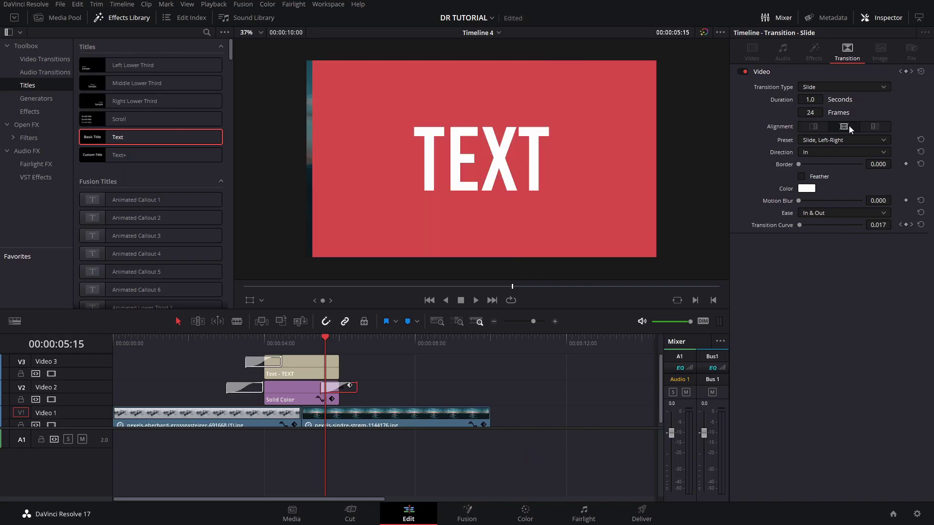
- Copy the title's Push transition to the title's end and play the transitions from 3:00
left_click(246, 361)
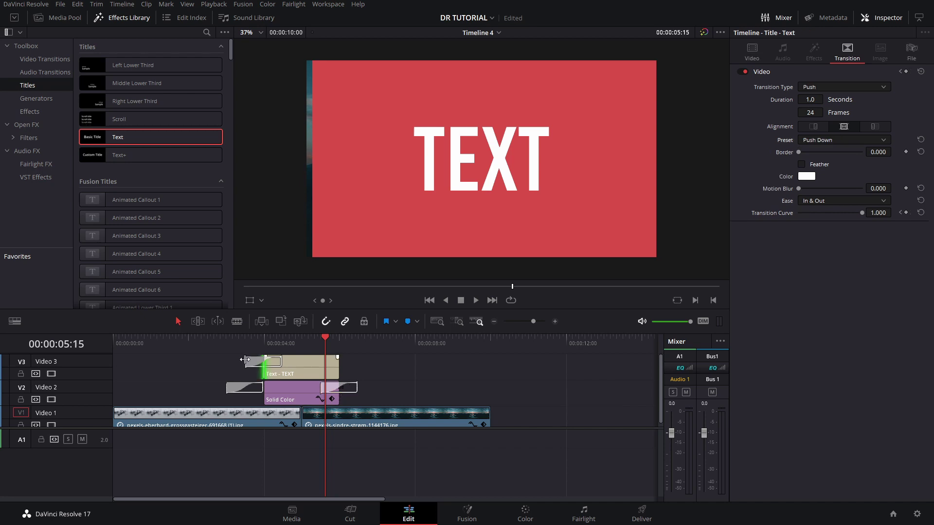
left_click(255, 364)
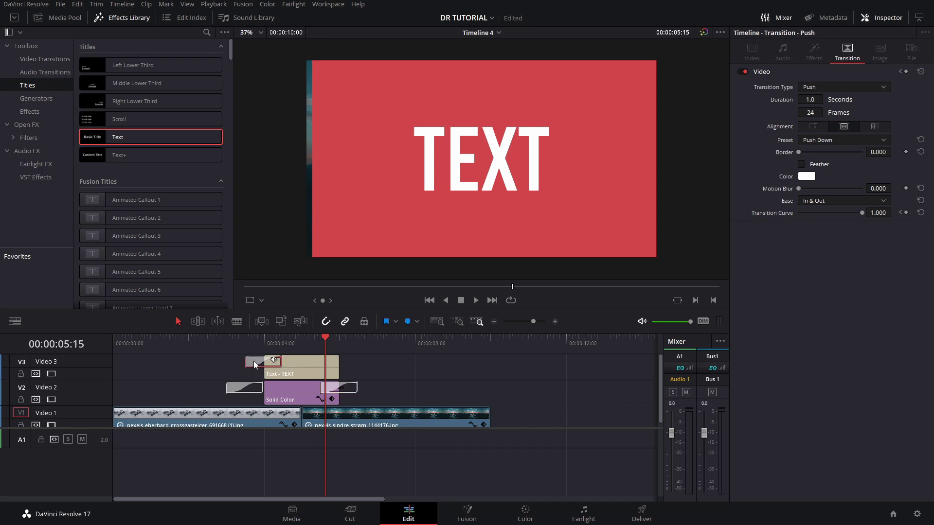
left_click_drag(254, 364, 302, 341)
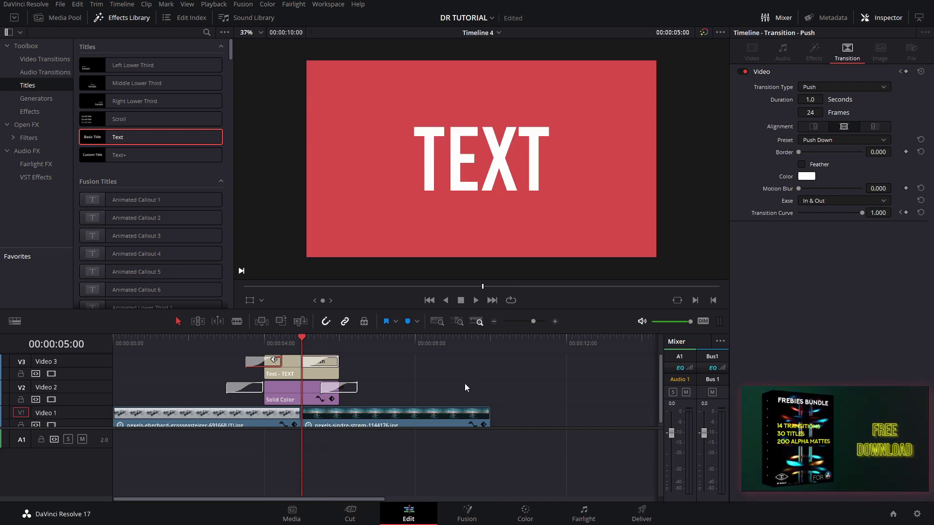
key("space")
key("space")
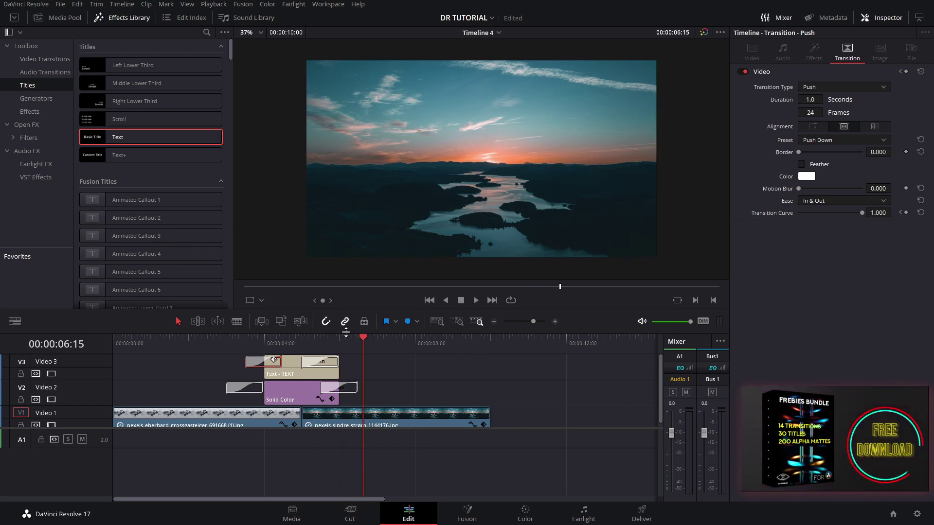
left_click_drag(334, 340, 240, 351)
key("space")
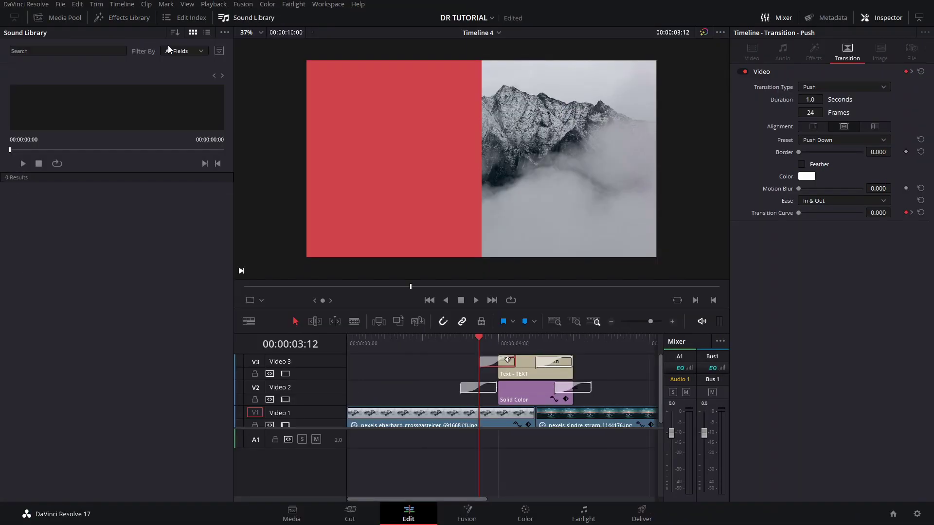
- Search the Sound Library for 'woosh' and browse the results
left_click(57, 51)
key("Return")
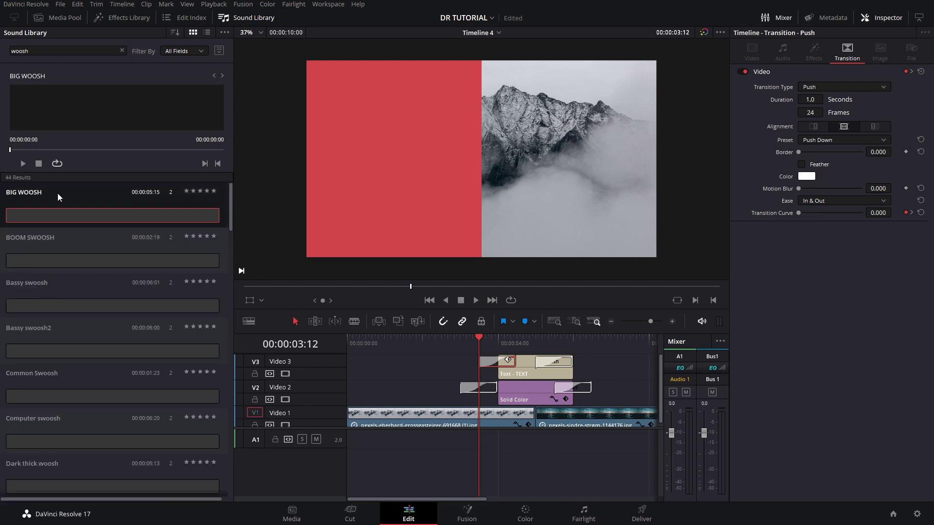
scroll(57, 194, "down", 1)
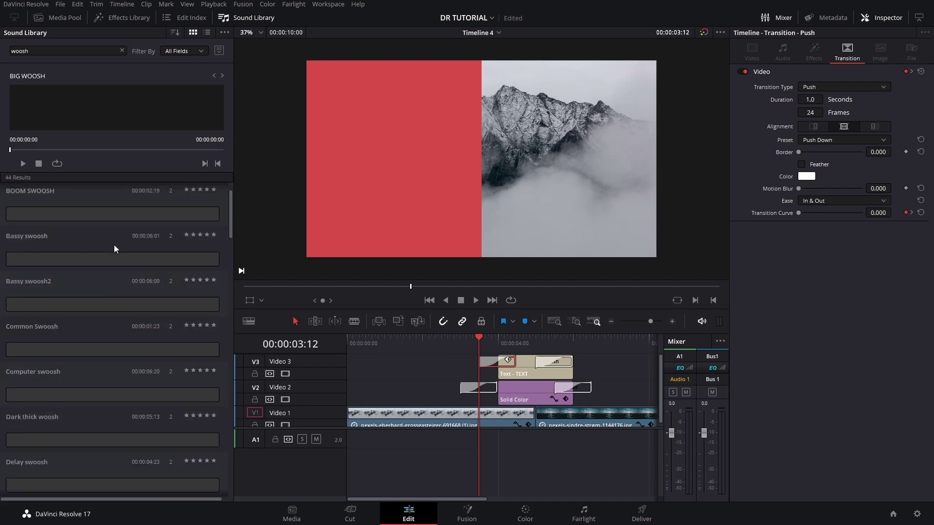
scroll(115, 246, "up", 1)
scroll(107, 266, "down", 7)
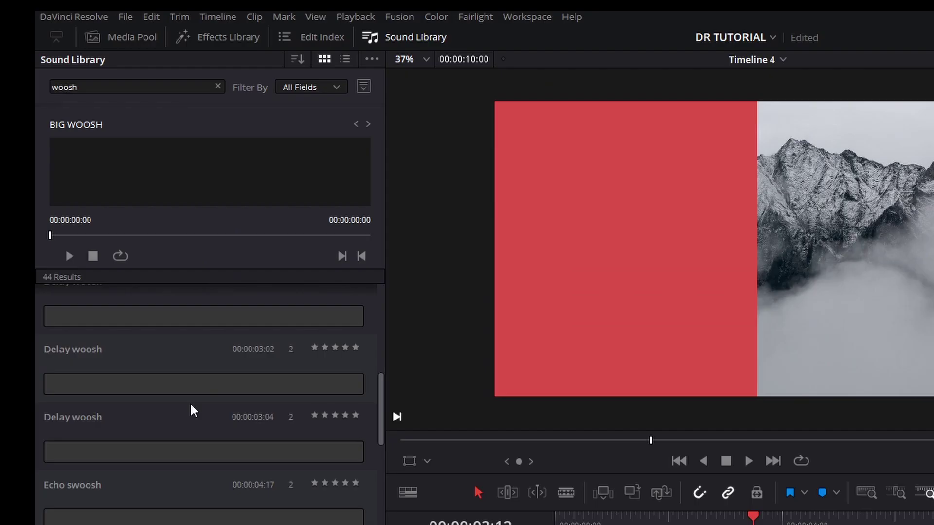
scroll(105, 266, "up", 7)
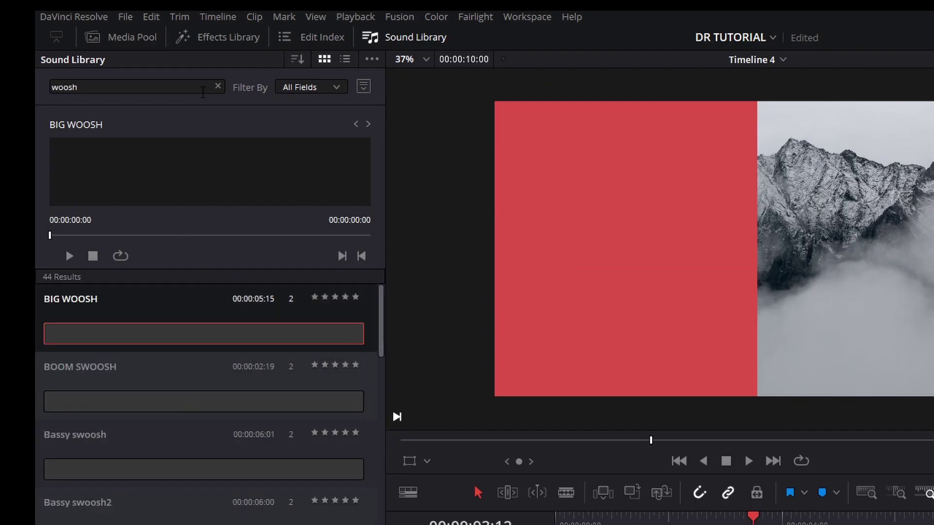
- Search for 'swoosh' instead and place Theia-Swoosh1 on Audio 1 at 00:00:03:12
double_click(177, 92)
key("BackSpace")
type("swoosh")
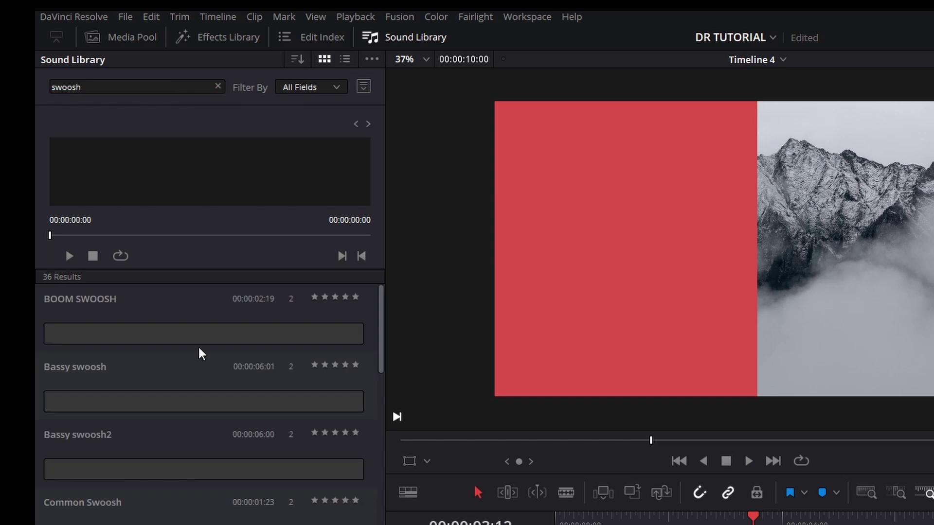
scroll(195, 380, "down", 15)
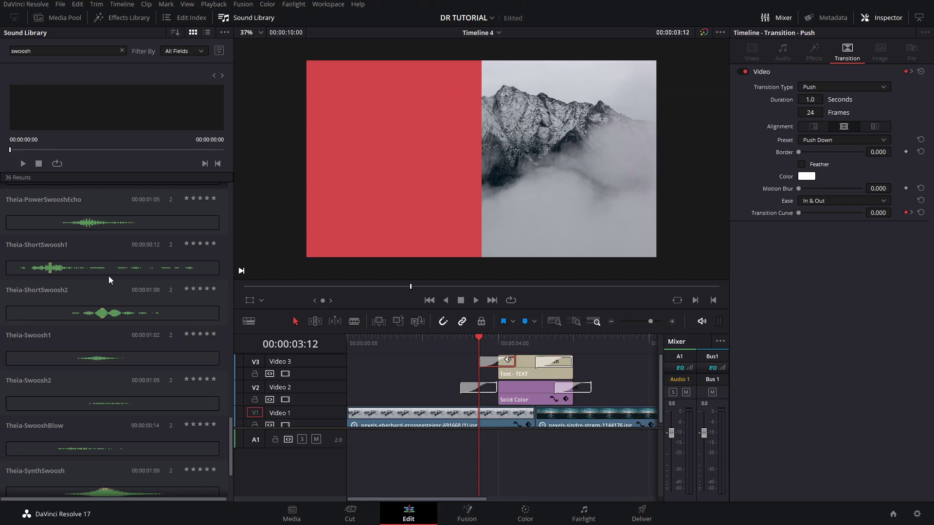
scroll(247, 423, "up", 3)
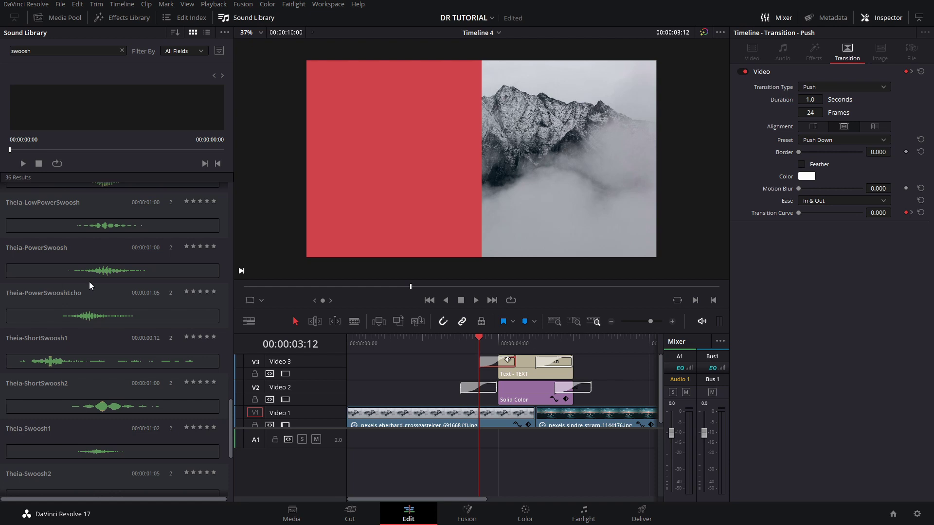
scroll(86, 282, "down", 1)
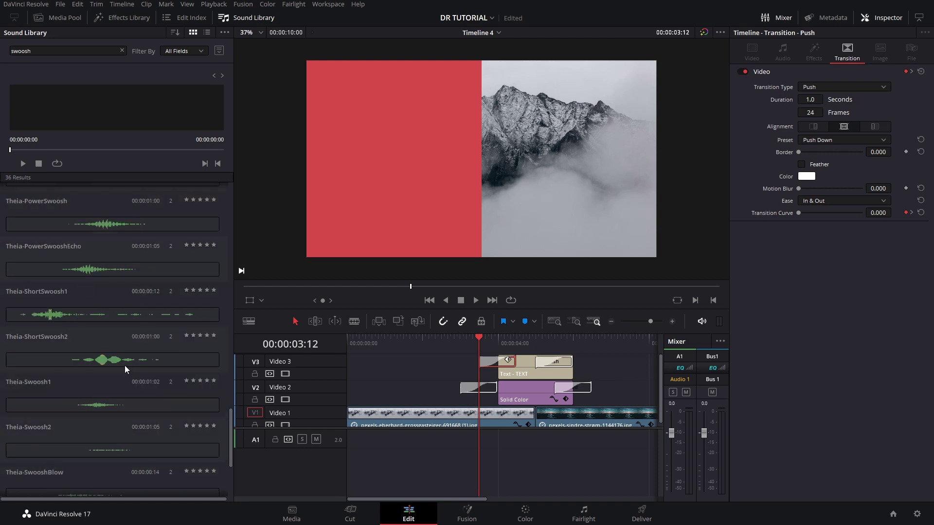
left_click(110, 401)
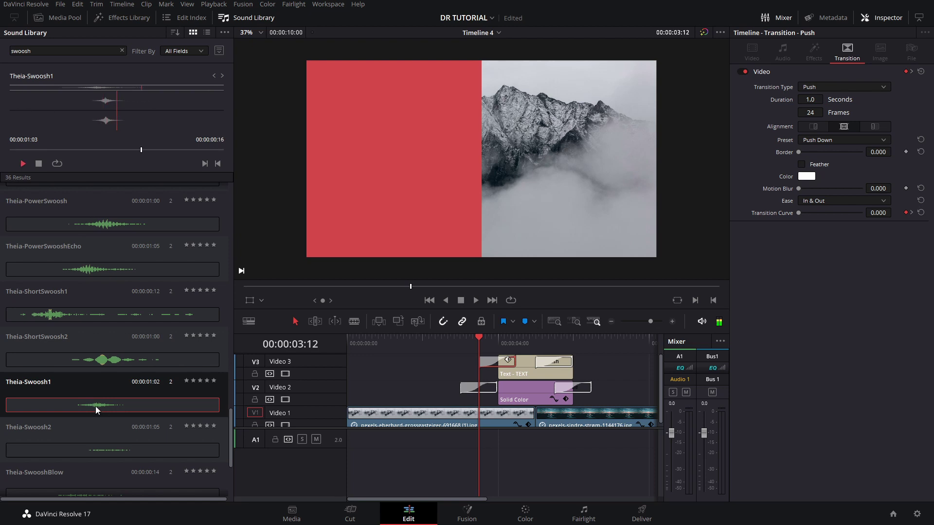
left_click_drag(96, 407, 503, 437)
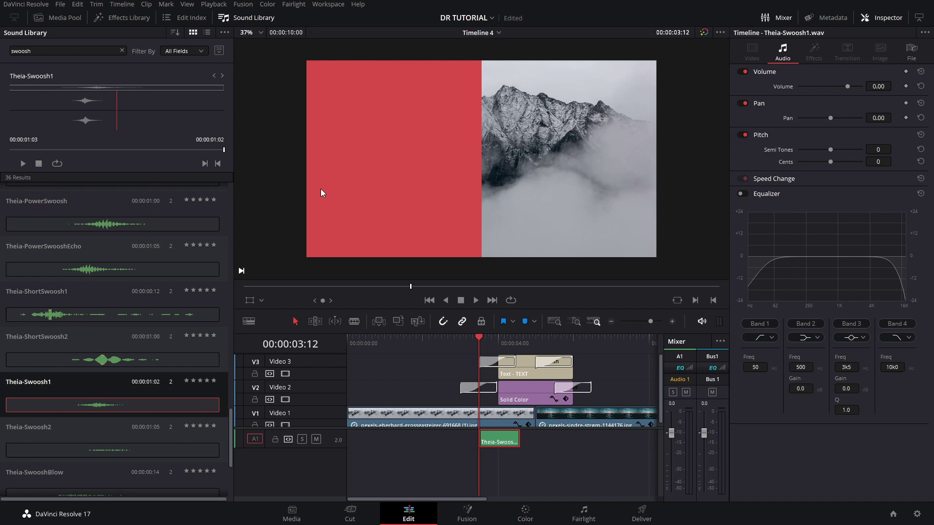
- Switch to the Media Pool and play the push-in with its swoosh from 00:00:03:00
left_click(107, 18)
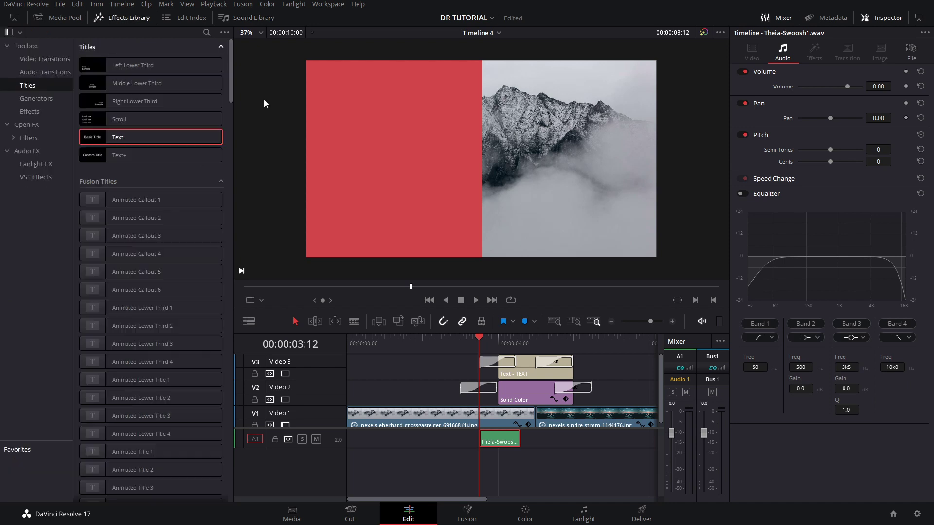
left_click(68, 20)
left_click(14, 17)
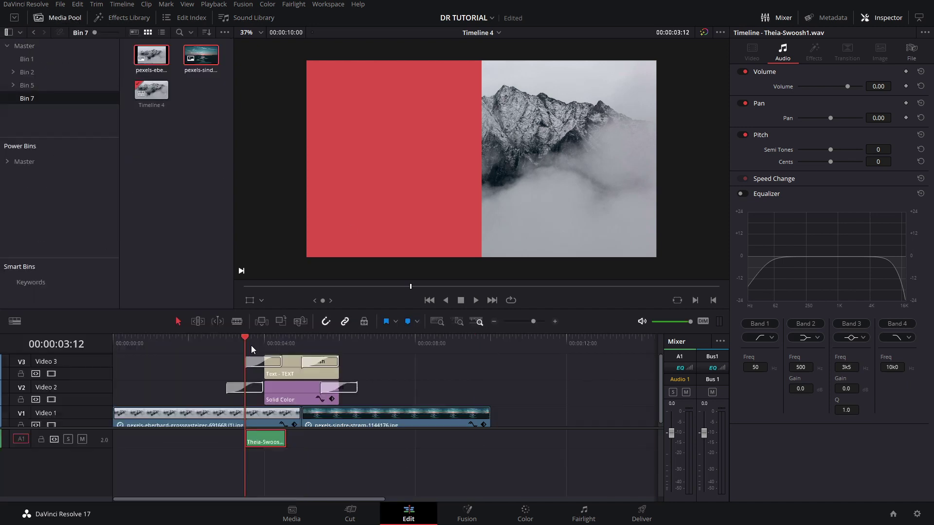
mouse_move(252, 349)
left_mouse_down()
mouse_move(263, 341)
mouse_move(236, 342)
left_mouse_up()
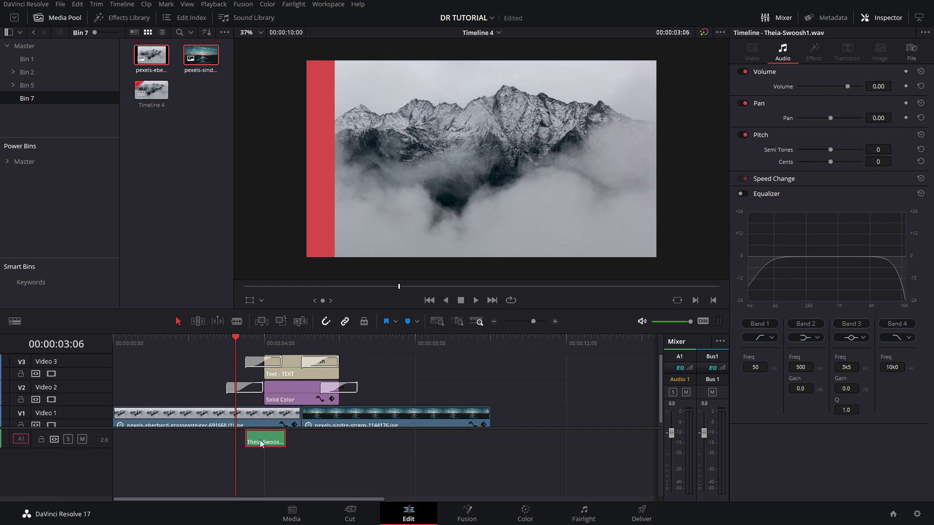
key("space")
key("space")
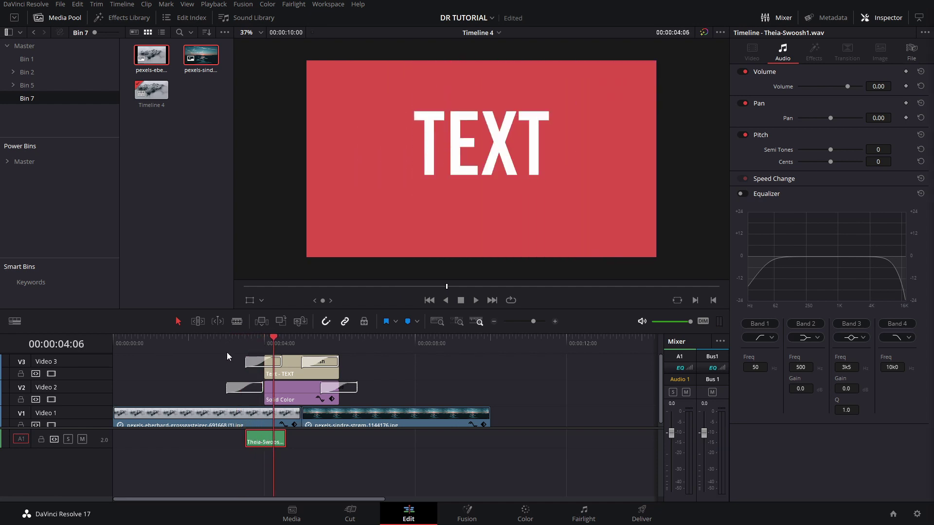
left_click(226, 351)
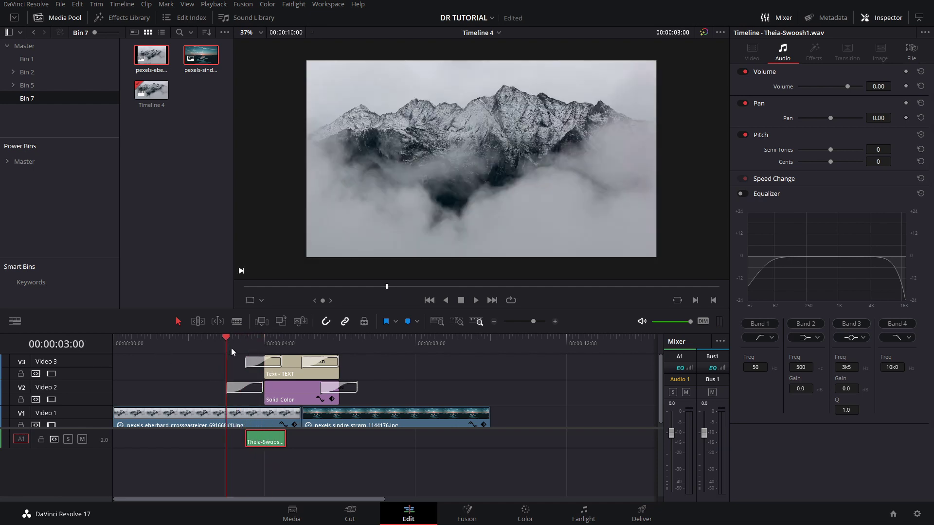
key("space")
key("space")
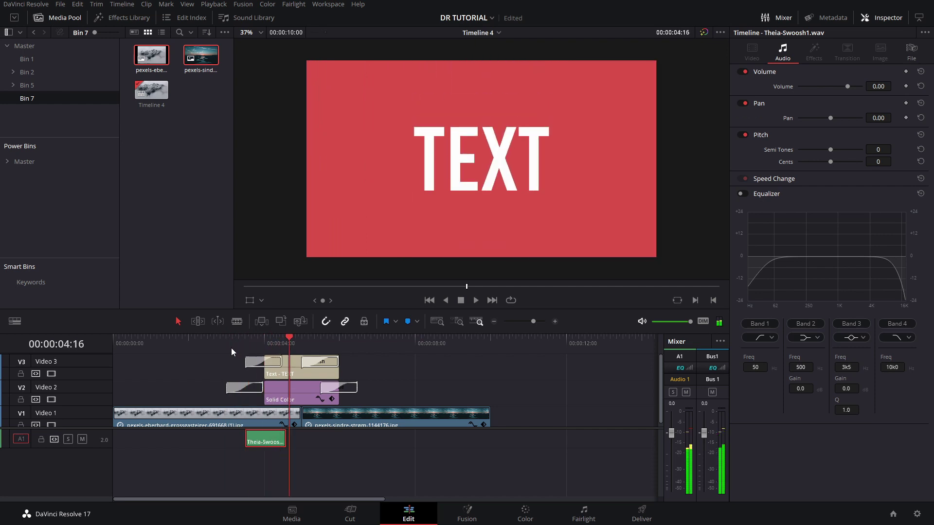
left_click(267, 344)
- Nudge the Theia-Swoosh1 clip about three frames earlier, zooming the timeline for precision
left_click_drag(268, 430, 259, 439)
key("ctrl+equal")
left_click_drag(387, 444, 375, 442)
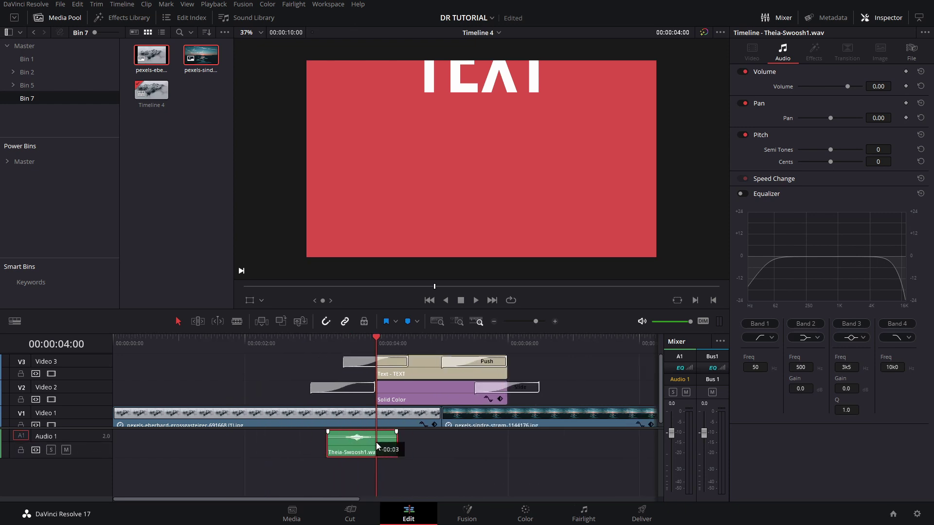
- Enable the swoosh's Equalizer with Band 1 at 1k0, -24 dB, and preview the filtered sound
left_click(359, 345)
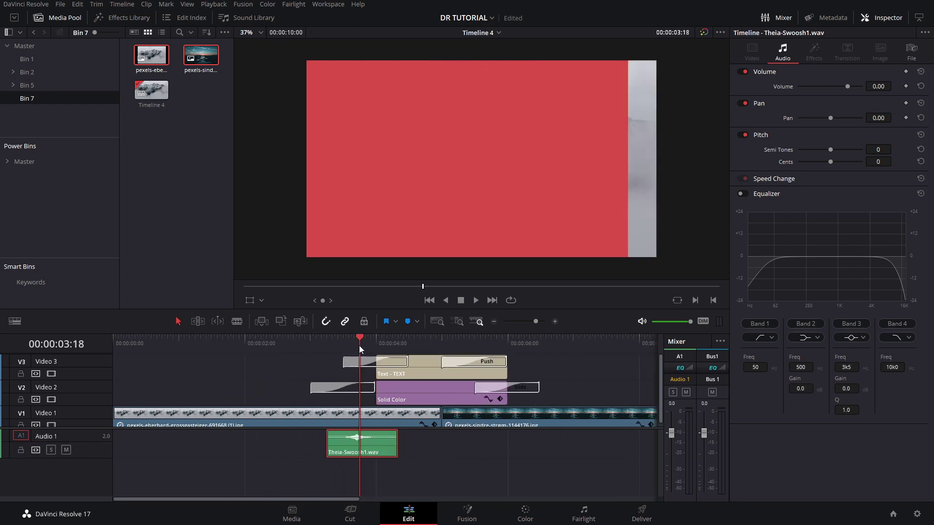
left_click(739, 196)
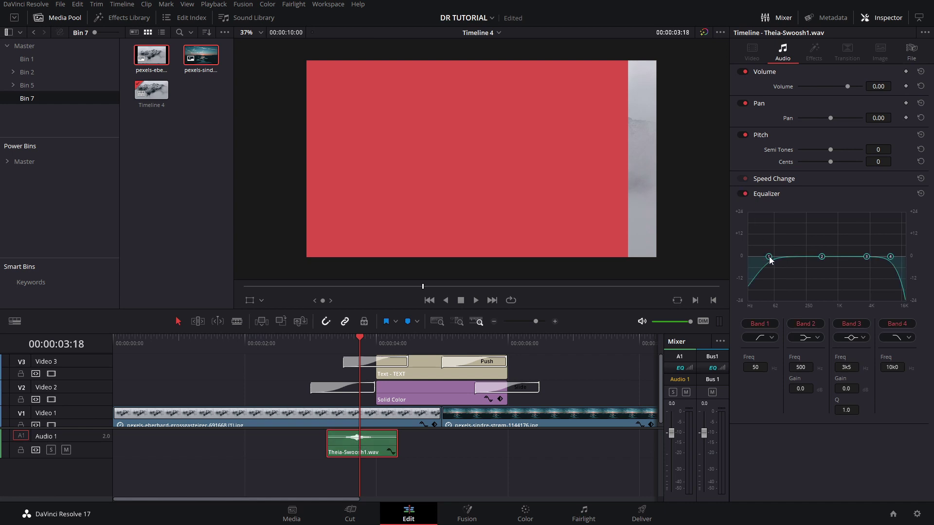
left_click_drag(770, 258, 838, 307)
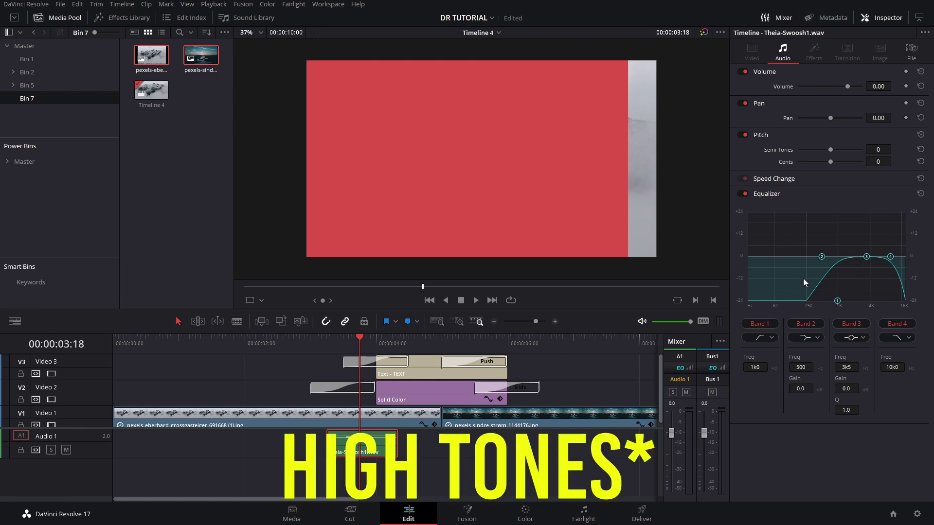
left_click(330, 337)
key("space")
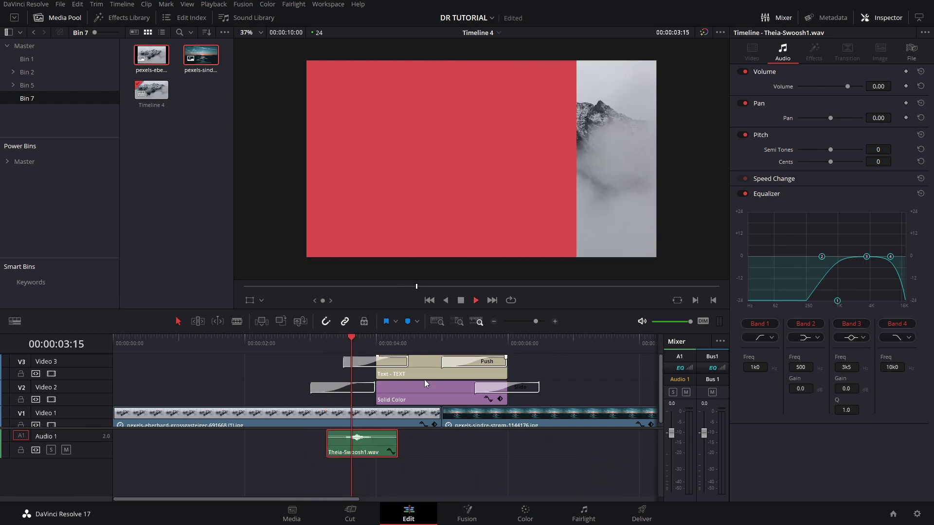
key("space")
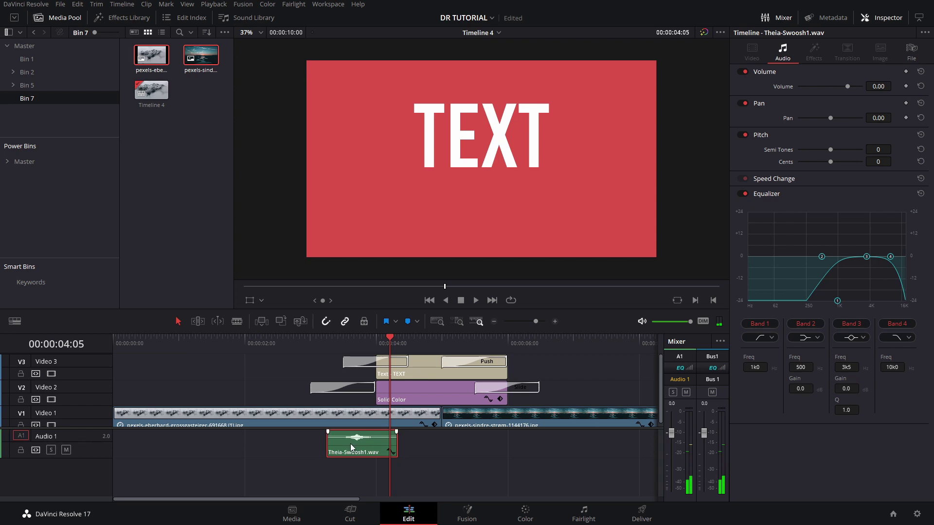
key("r")
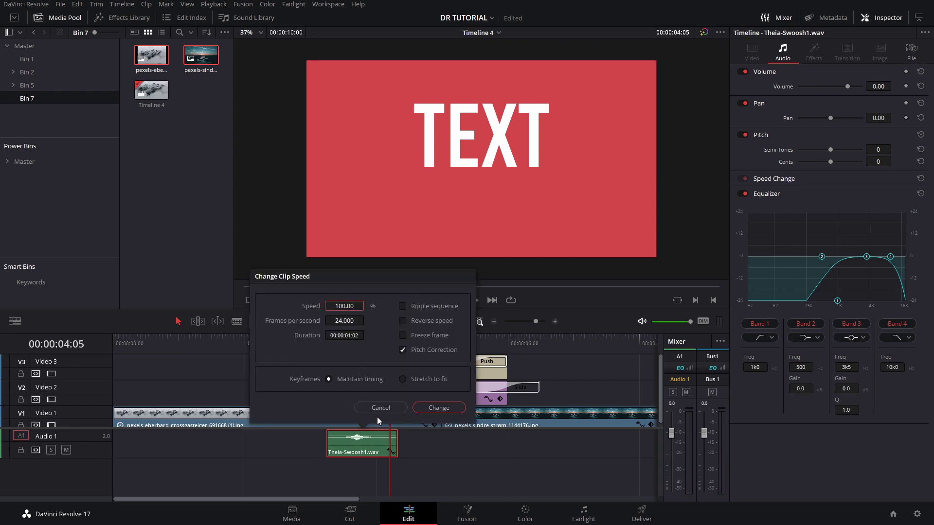
- Close the clip speed dialog unchanged and Alt-drag a Theia-Swoosh1 copy onto a new Audio 2 track, a few frames later
left_click(363, 411)
left_click(326, 338)
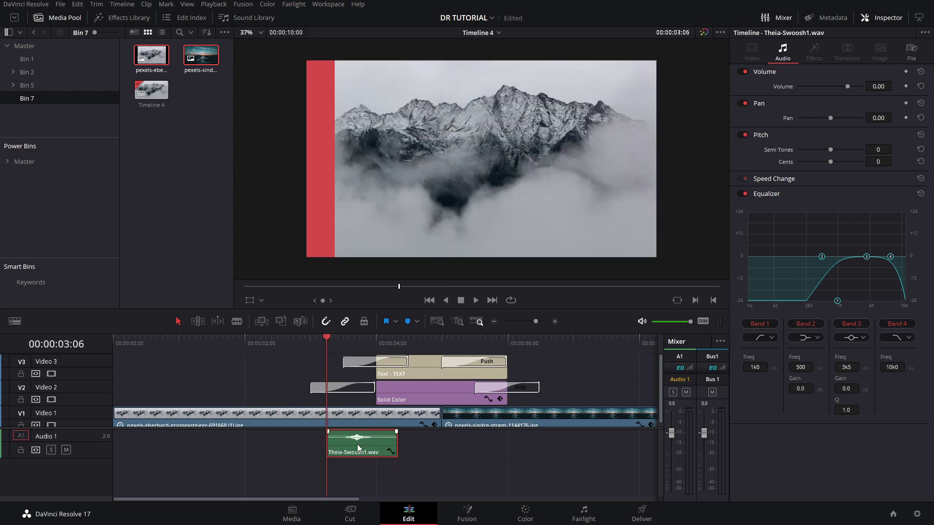
left_click_drag(357, 444, 376, 479)
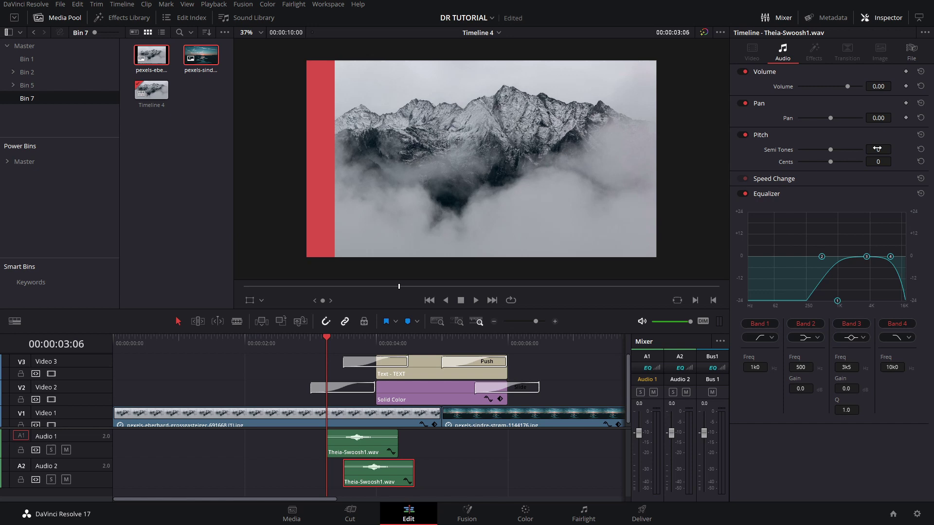
left_click(465, 472)
- Slow the Audio 2 swoosh copy to 85% speed
key("space")
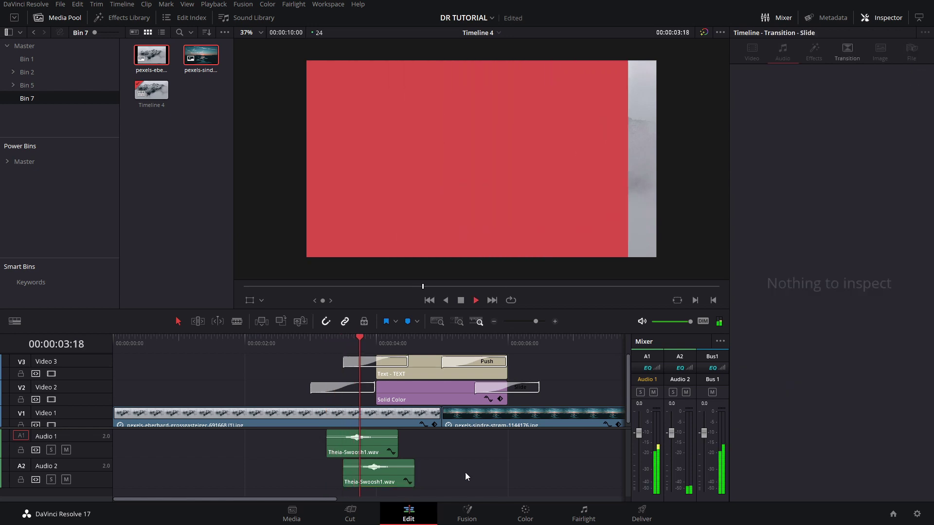
left_click(389, 476)
key("r")
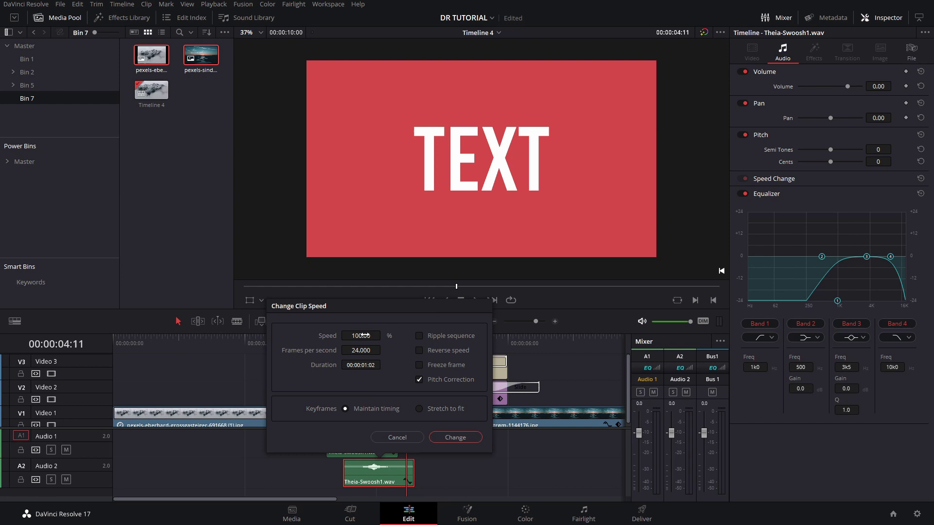
left_click_drag(361, 336, 430, 404)
left_click(454, 437)
- Lower the Audio 2 swoosh volume to −9.60 and EQ band 3 to −9.2 dB, then paste a swoosh at 04:12 on Audio 1
key("space")
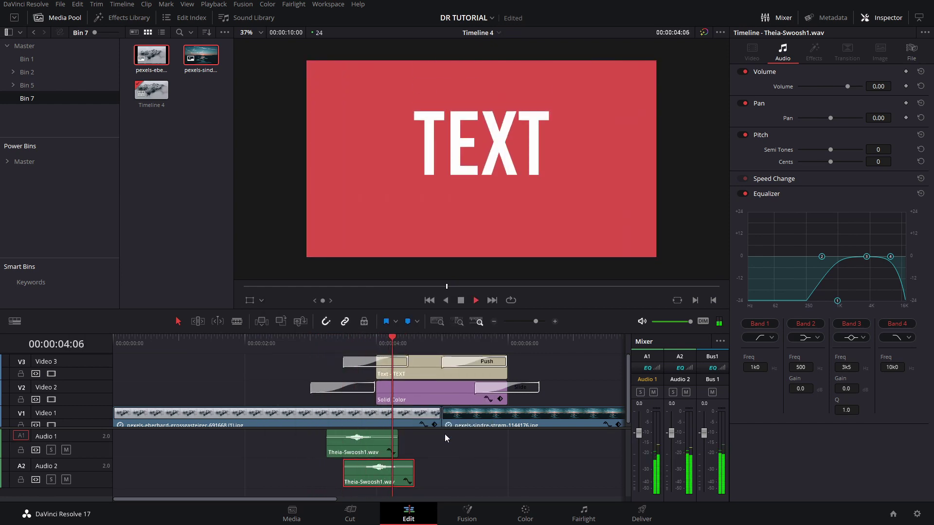
left_click(406, 468)
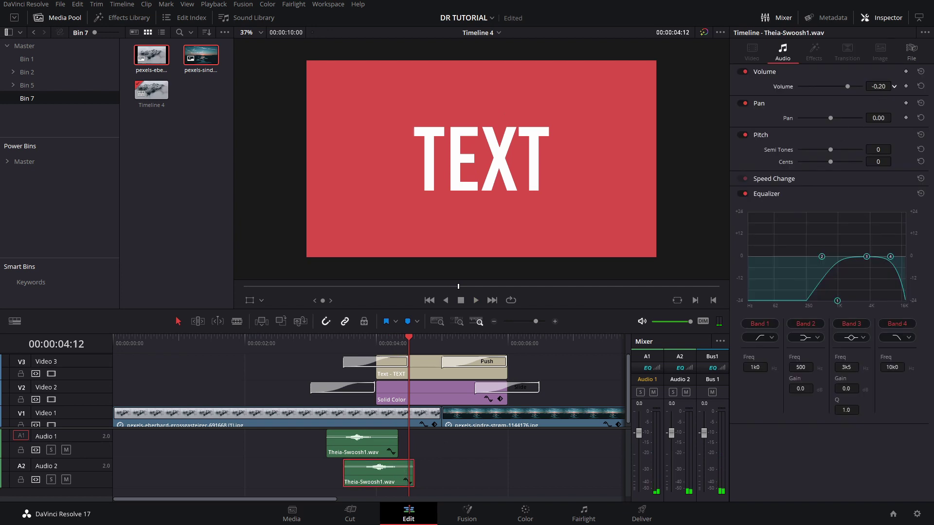
left_click_drag(406, 466, 406, 468)
left_click_drag(866, 256, 864, 274)
left_click(342, 347)
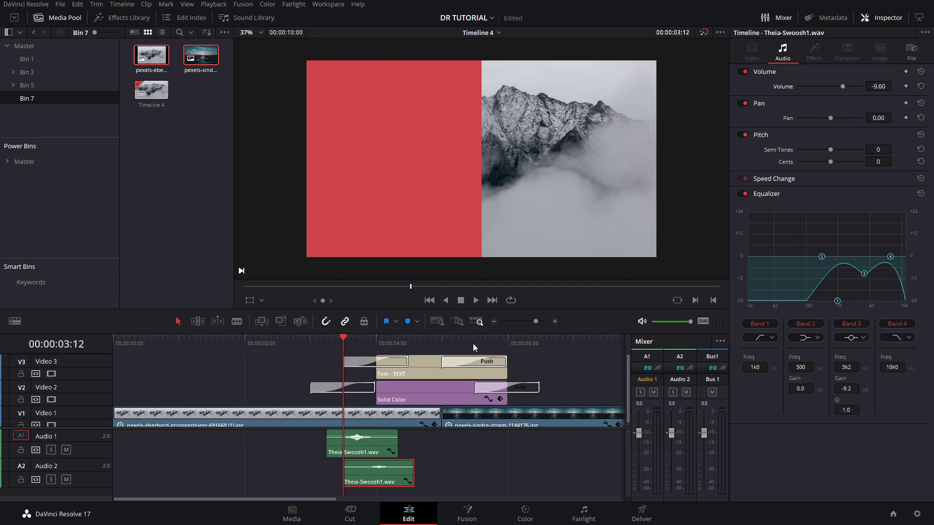
key("ctrl+v")
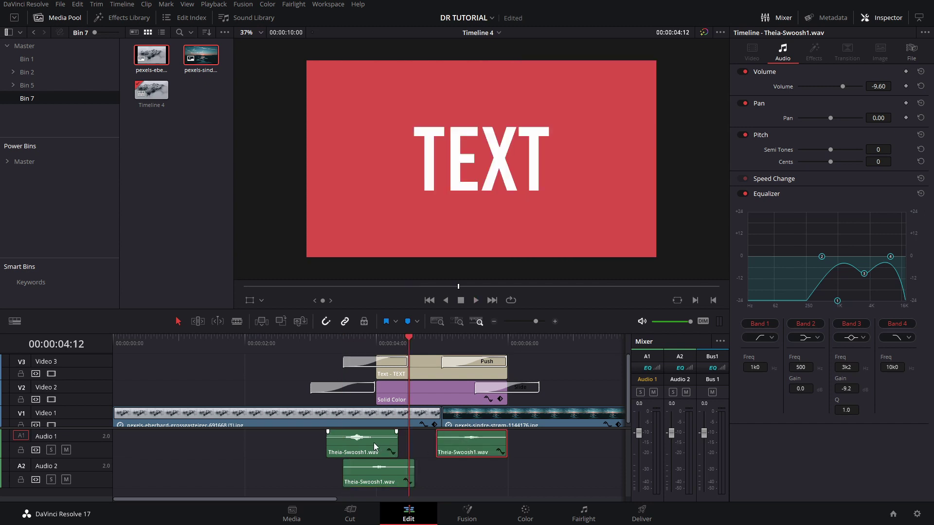
- Alt-drag the 04:12 swoosh onto Audio 2 slightly later, then play back the layered second transition
left_click_drag(374, 443, 513, 472)
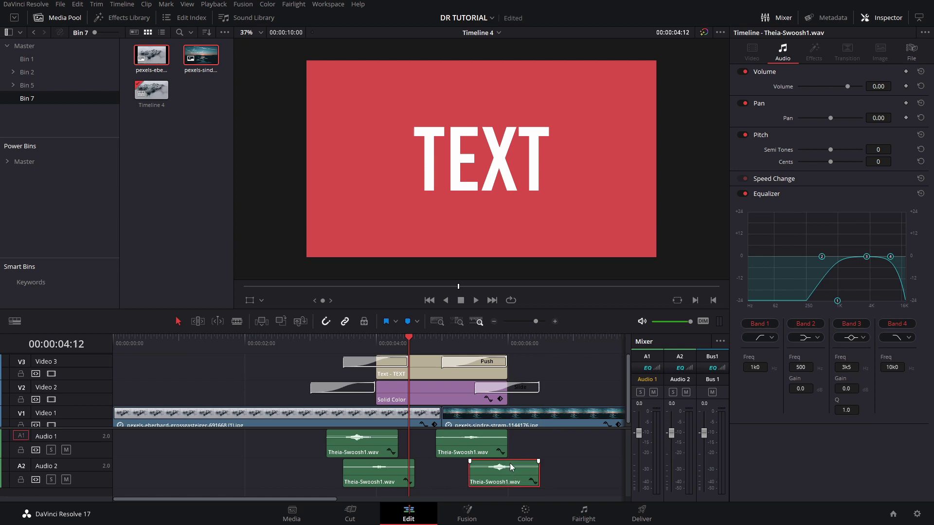
key("space")
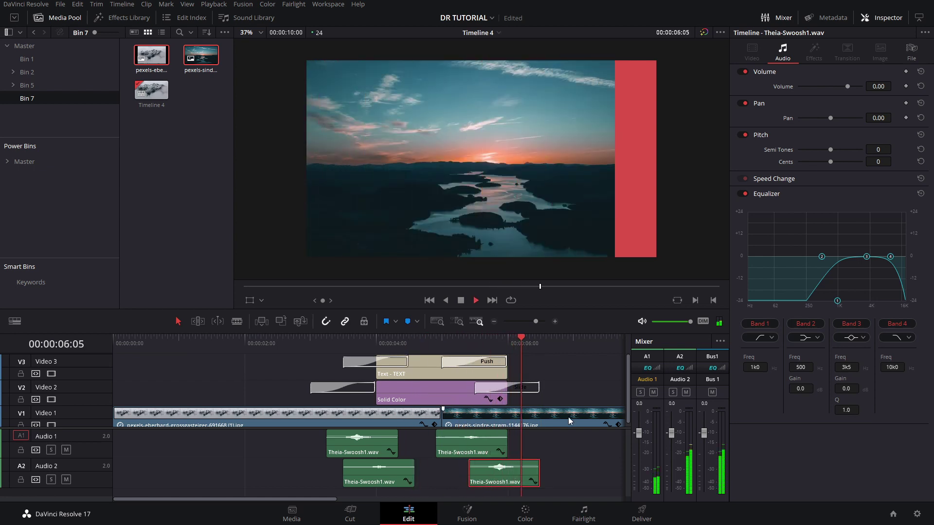
key("space")
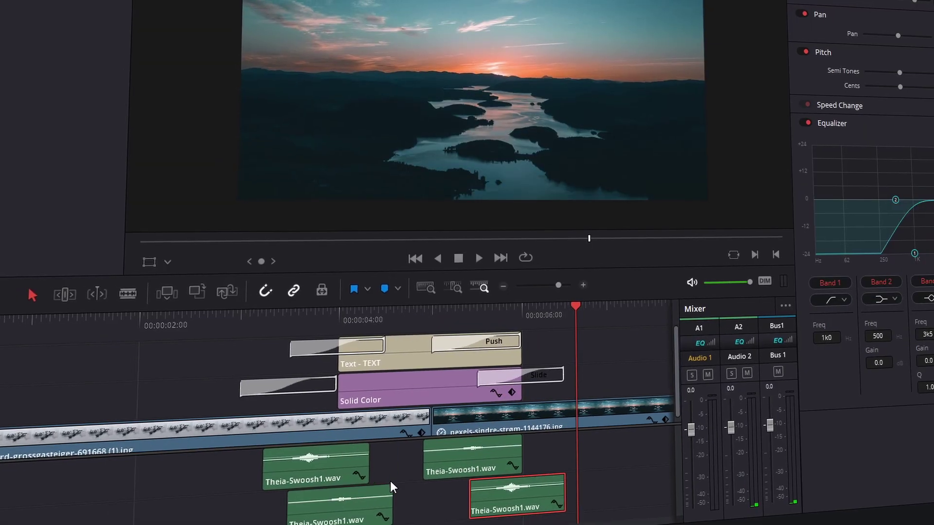
left_click(310, 460)
left_click(363, 496)
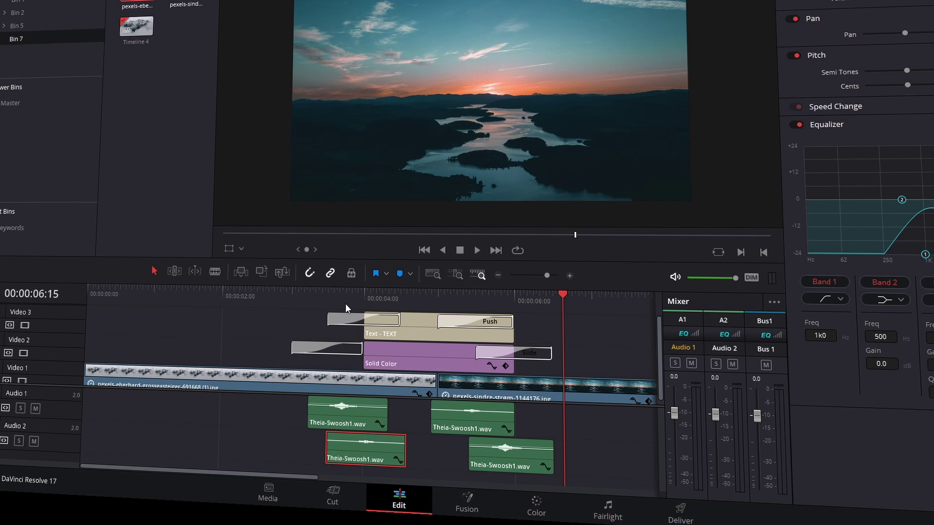
left_click(323, 295)
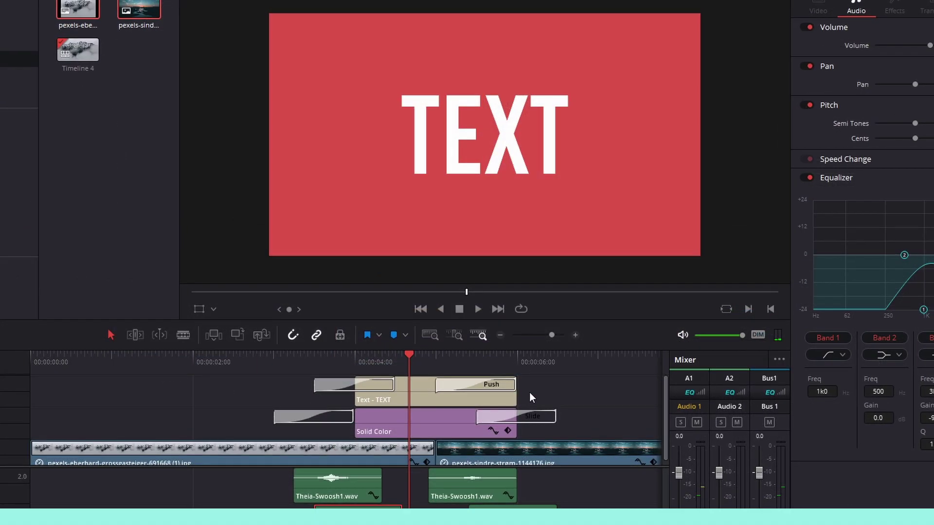